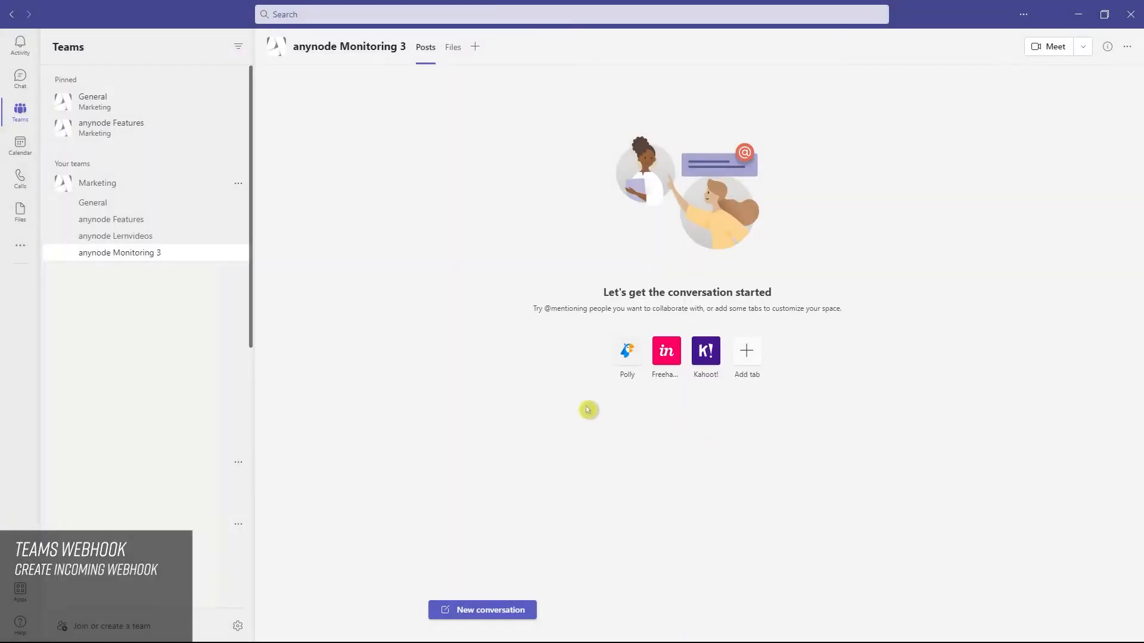
Step: Open the connectors of the anynode Monitoring 3 channel and configure an Incoming Webhook
{"action": "mouse_move", "coordinate": [231, 255]}
{"action": "left_click", "coordinate": [238, 254]}
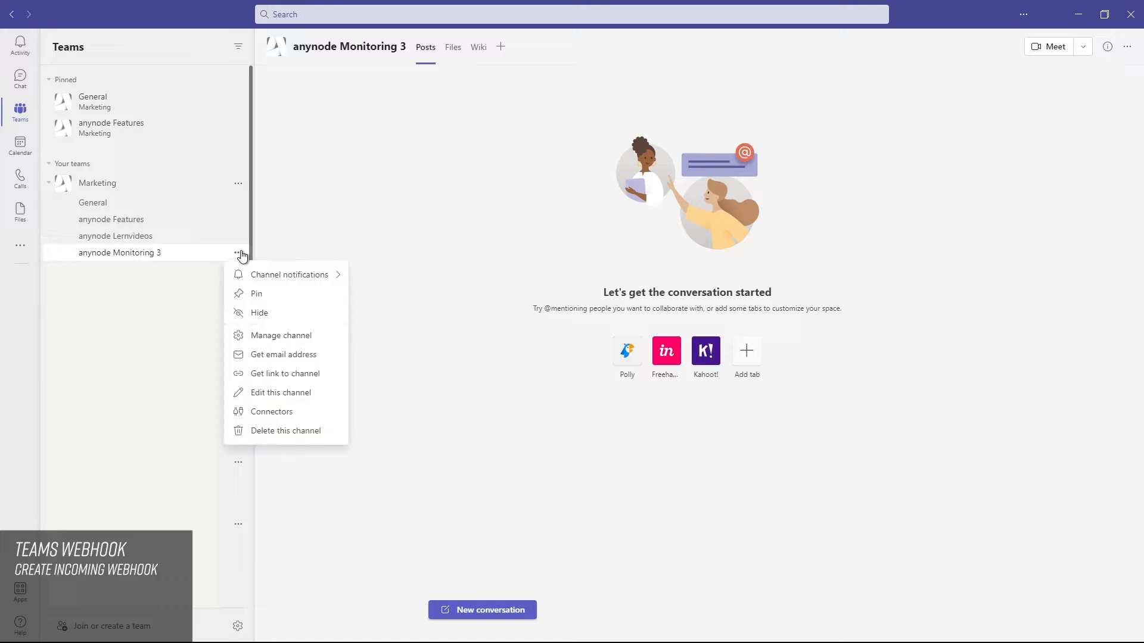
{"action": "left_click", "coordinate": [294, 417]}
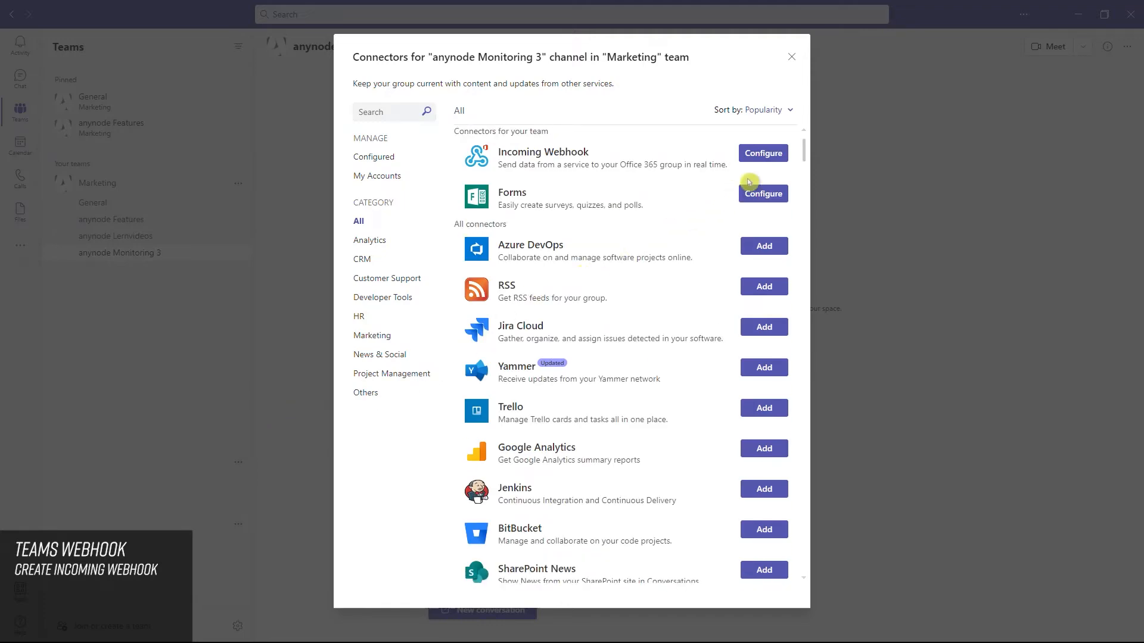
{"action": "left_click", "coordinate": [774, 156]}
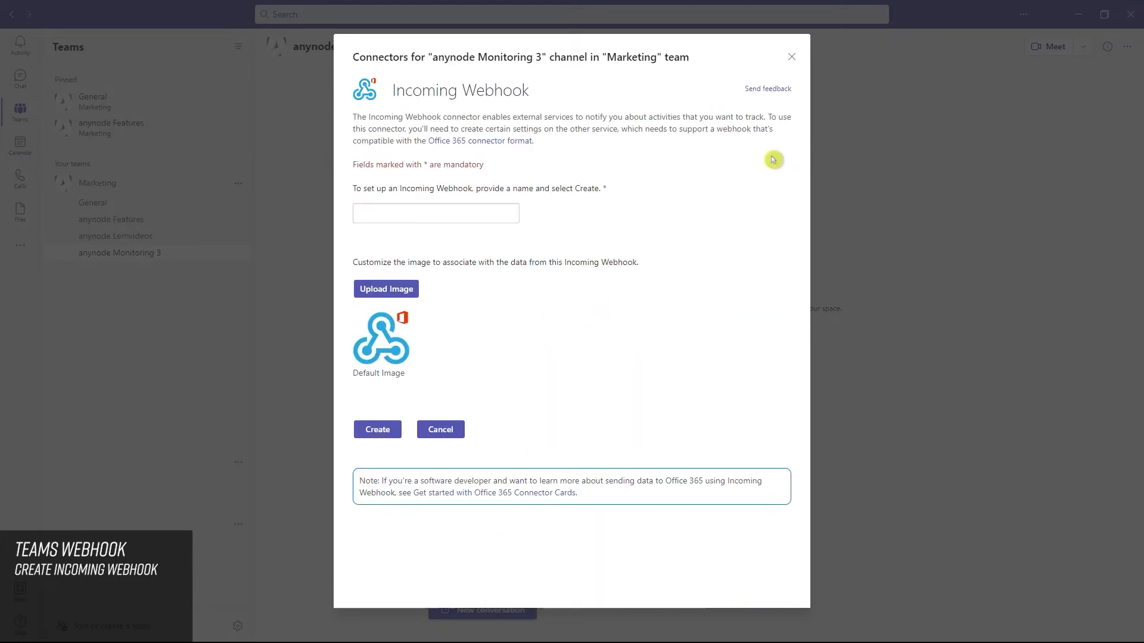
Step: Create the Incoming Webhook named anynode Monitoring with an uploaded custom image
{"action": "left_click", "coordinate": [375, 218]}
{"action": "type", "text": "anynode Monitoring"}
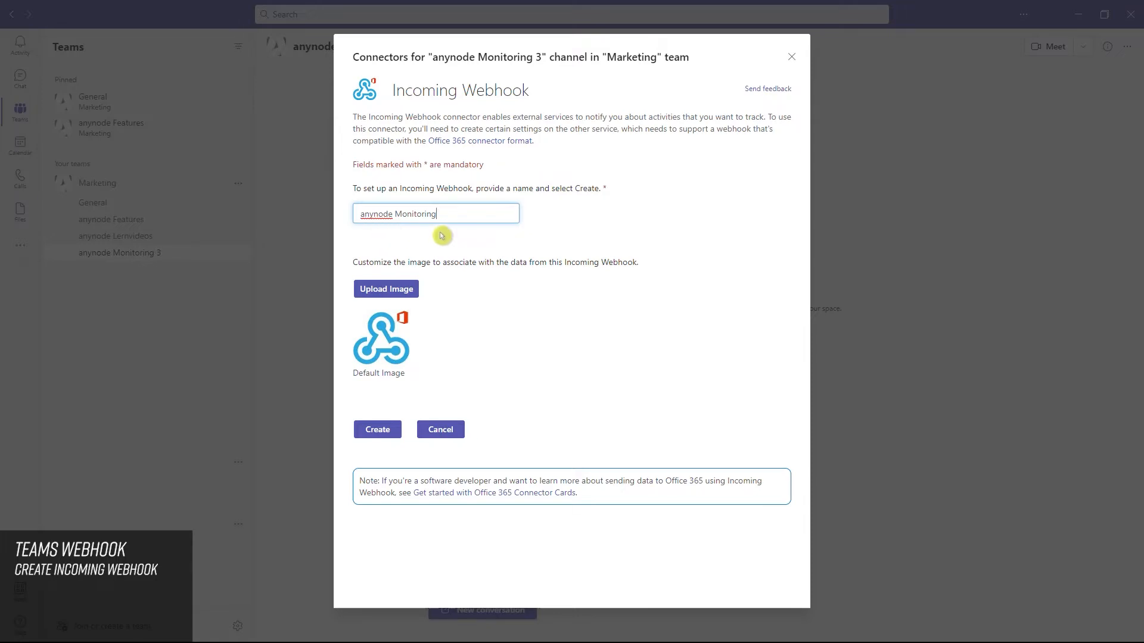
{"action": "left_click", "coordinate": [411, 293]}
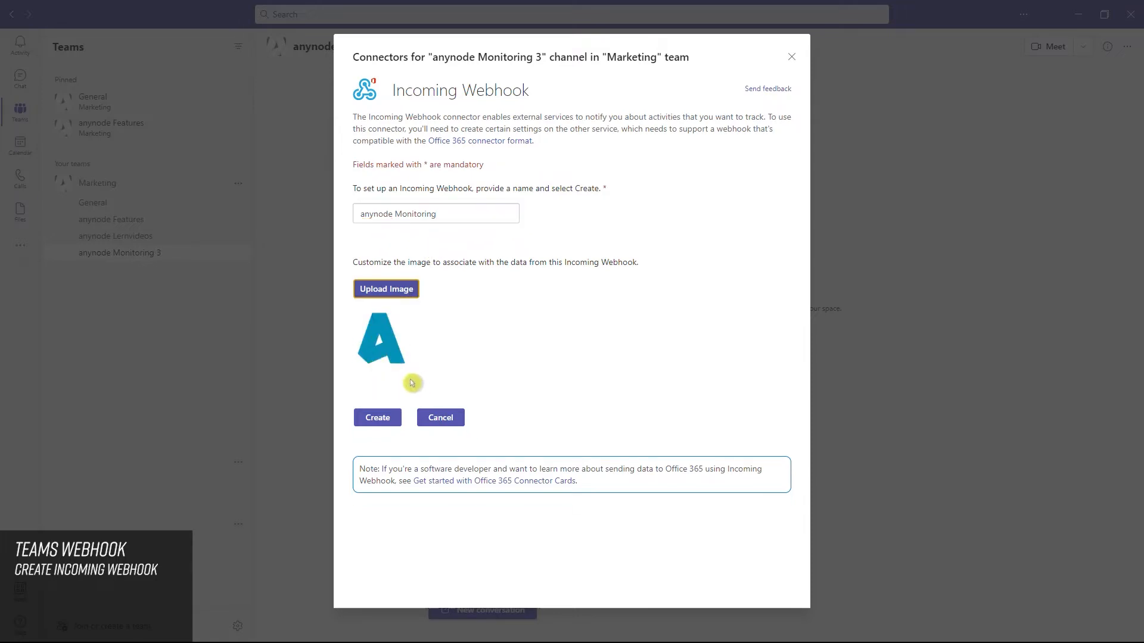
{"action": "left_click", "coordinate": [392, 422]}
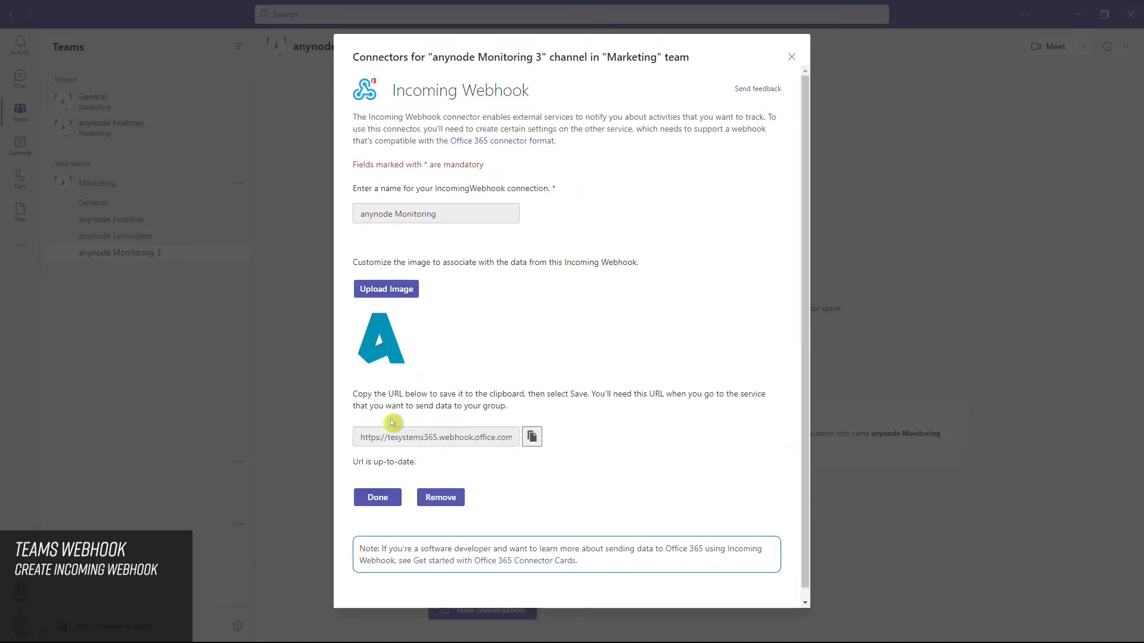
Step: Copy the webhook URL to the clipboard and finish the connector setup
{"action": "left_click", "coordinate": [531, 437]}
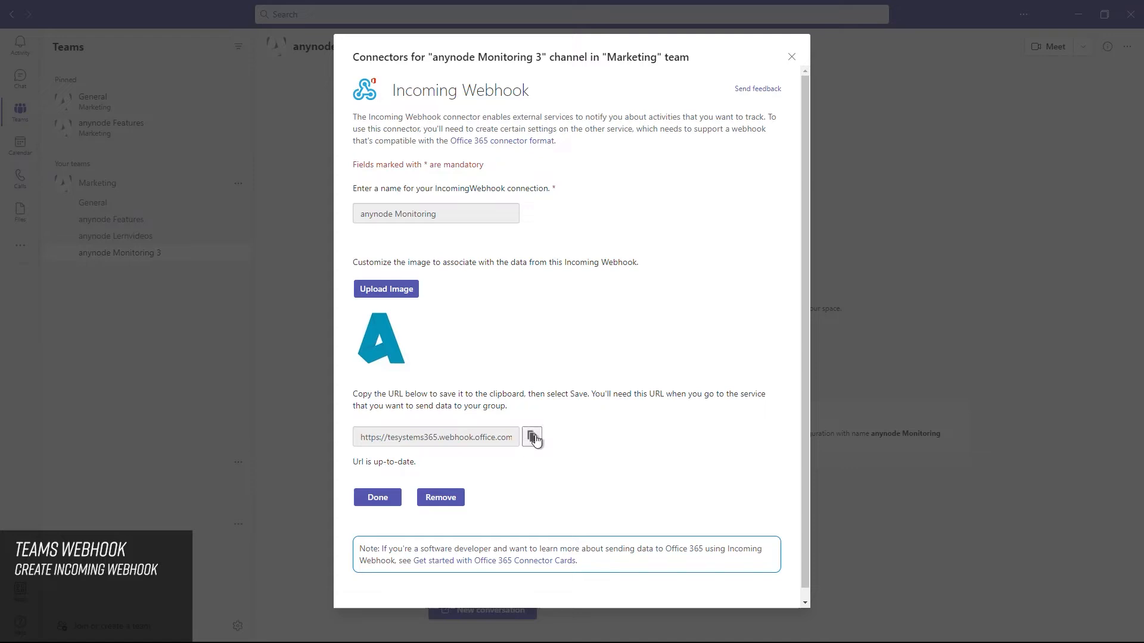
{"action": "left_click", "coordinate": [378, 498]}
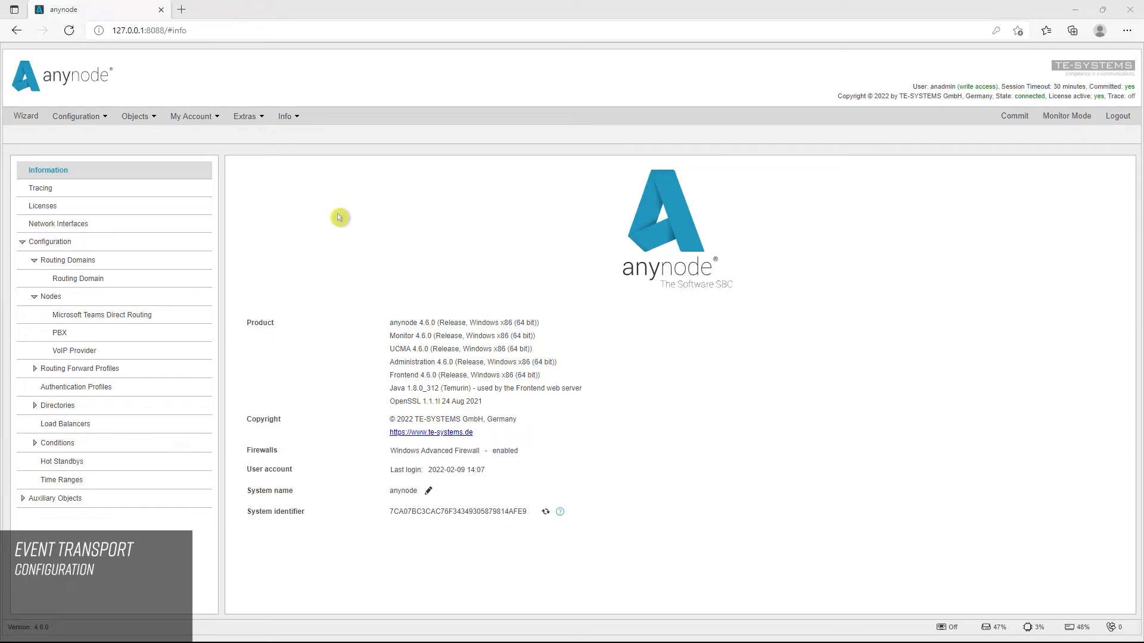
Step: Switch to the anynode web frontend, open Event Transport and add a new event transport configuration
{"action": "left_click", "coordinate": [257, 124]}
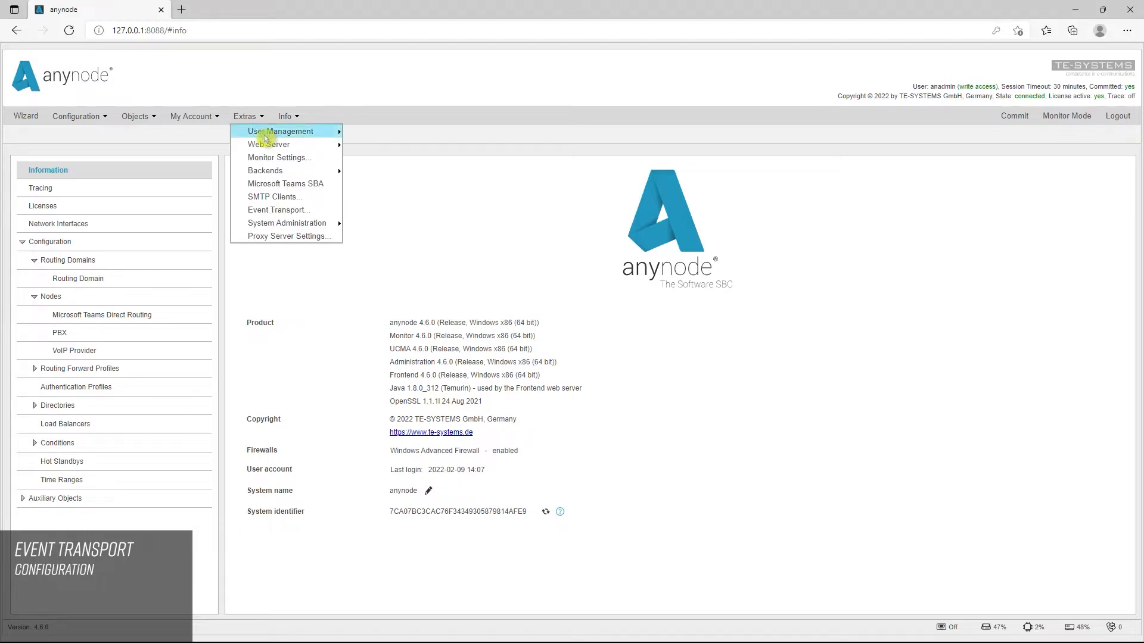
{"action": "left_click", "coordinate": [320, 211]}
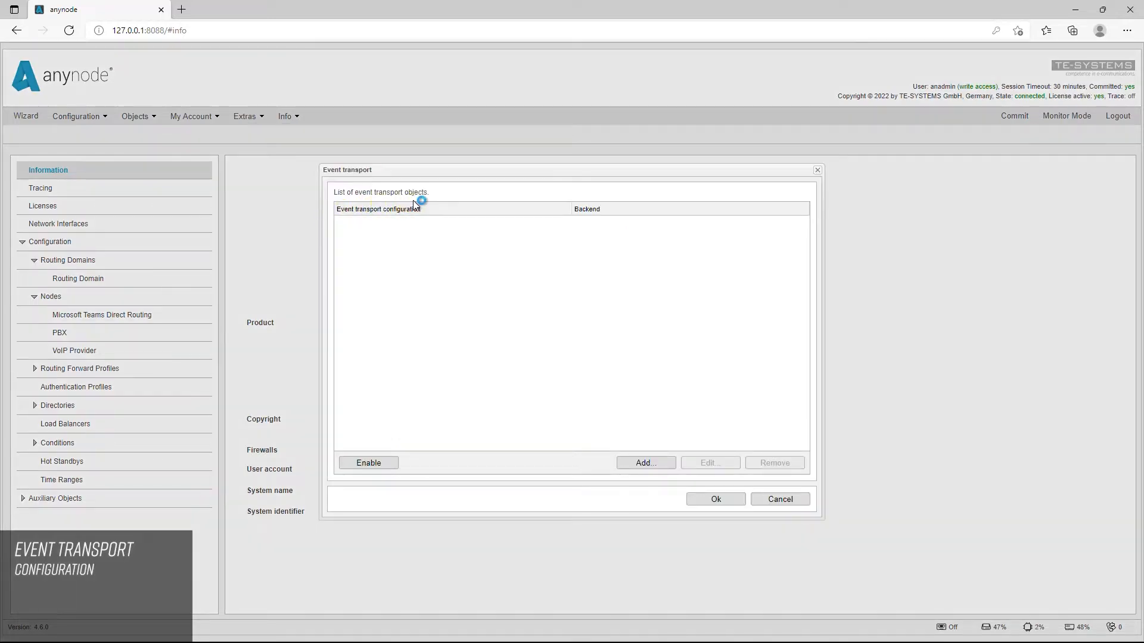
{"action": "left_click", "coordinate": [666, 465]}
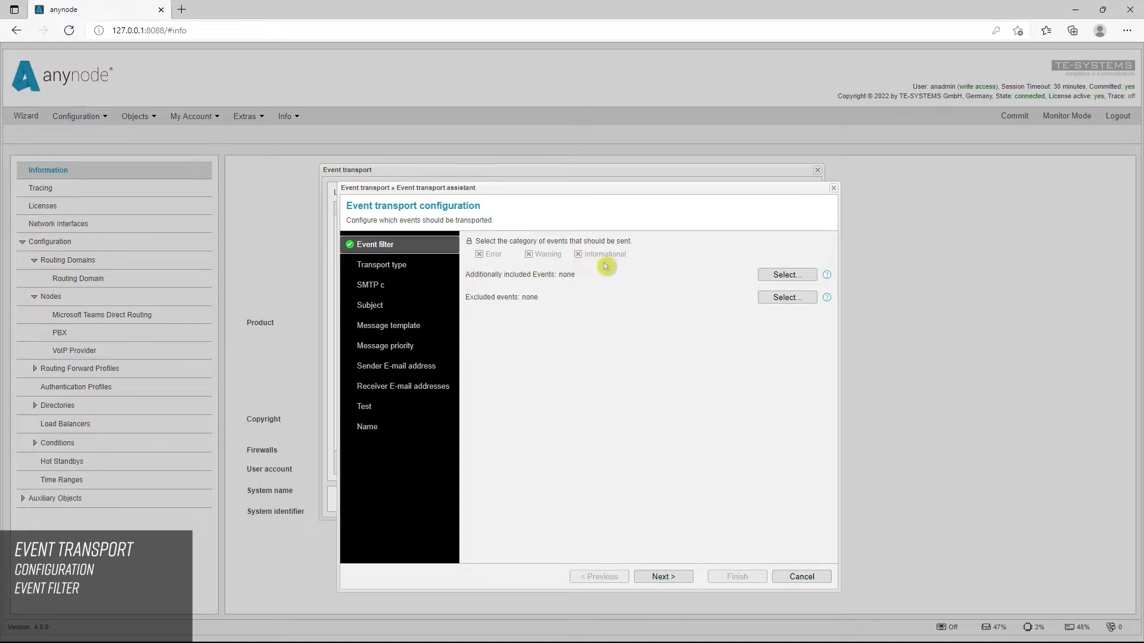
Step: Restrict the event filter to the Error category only, reviewing the included and excluded event lists without changes
{"action": "left_click", "coordinate": [470, 243]}
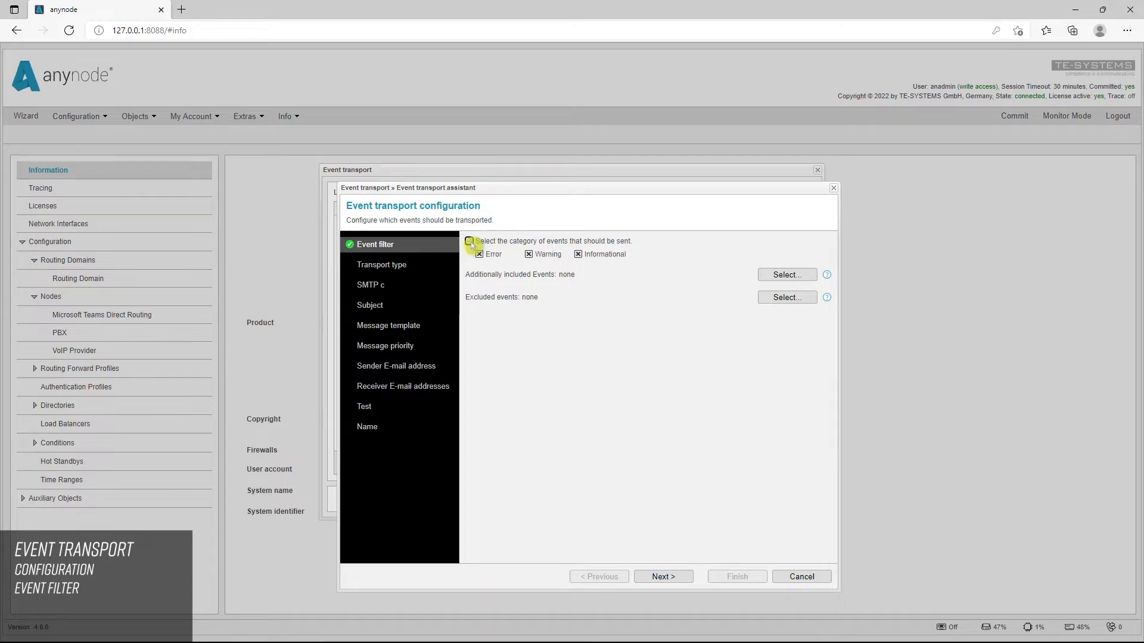
{"action": "left_click", "coordinate": [528, 254]}
{"action": "left_click", "coordinate": [578, 254]}
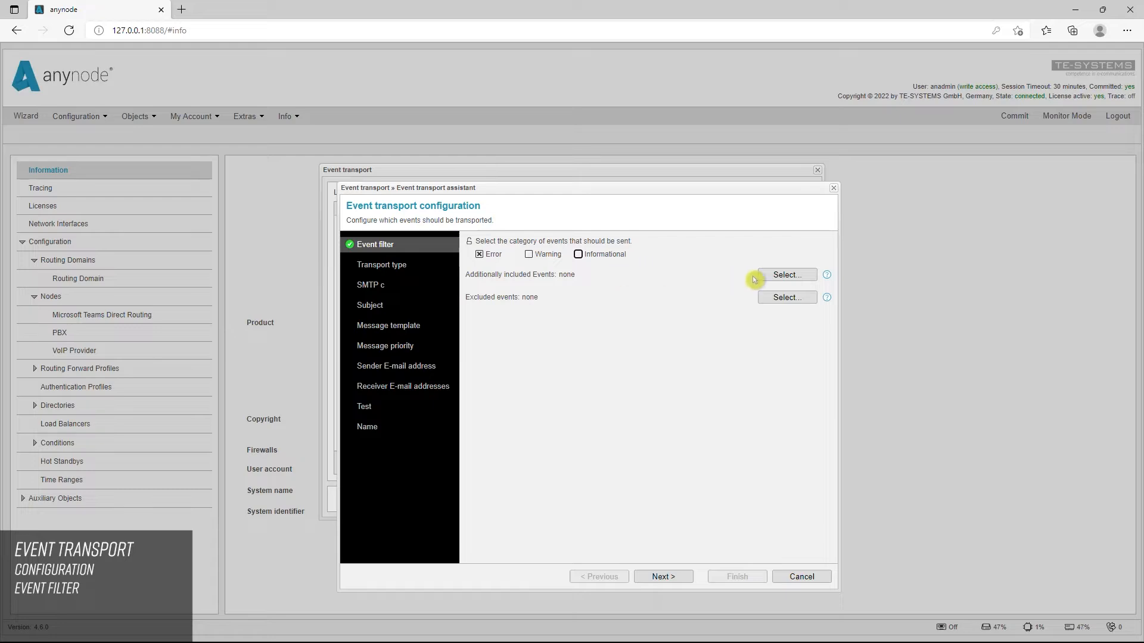
{"action": "left_click", "coordinate": [807, 278]}
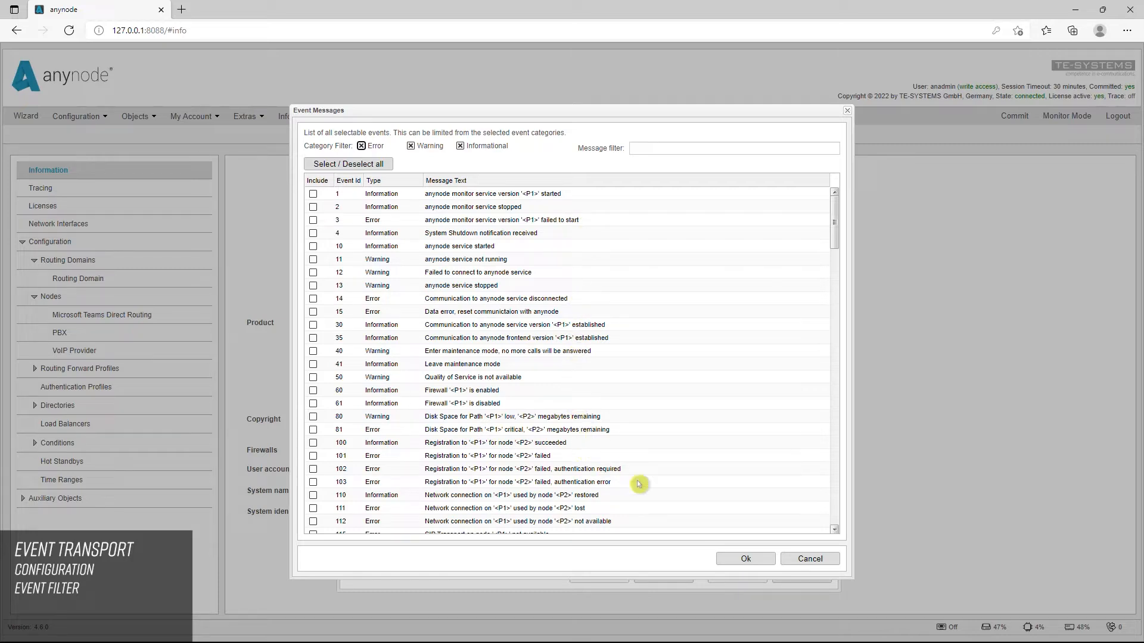
{"action": "left_click", "coordinate": [828, 559]}
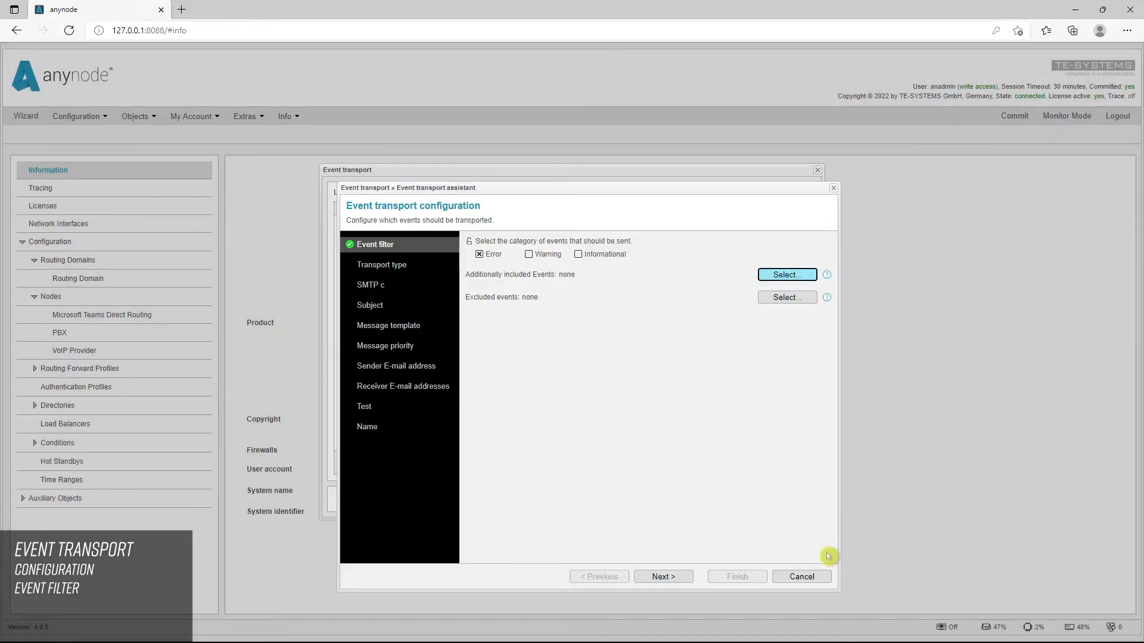
{"action": "left_click", "coordinate": [805, 301]}
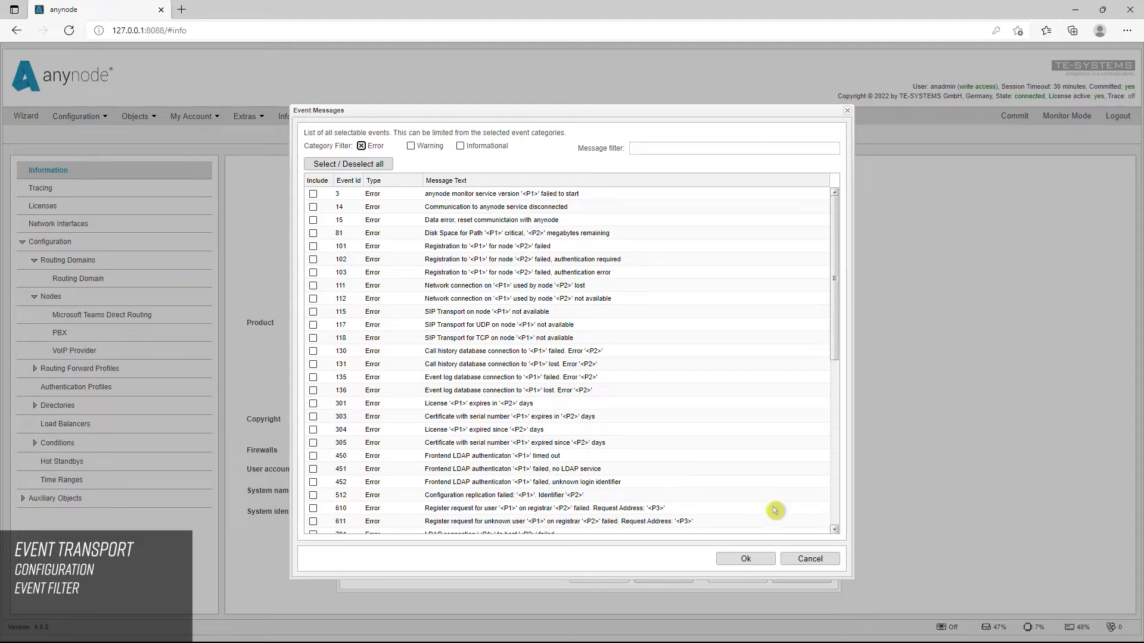
{"action": "left_click", "coordinate": [831, 563]}
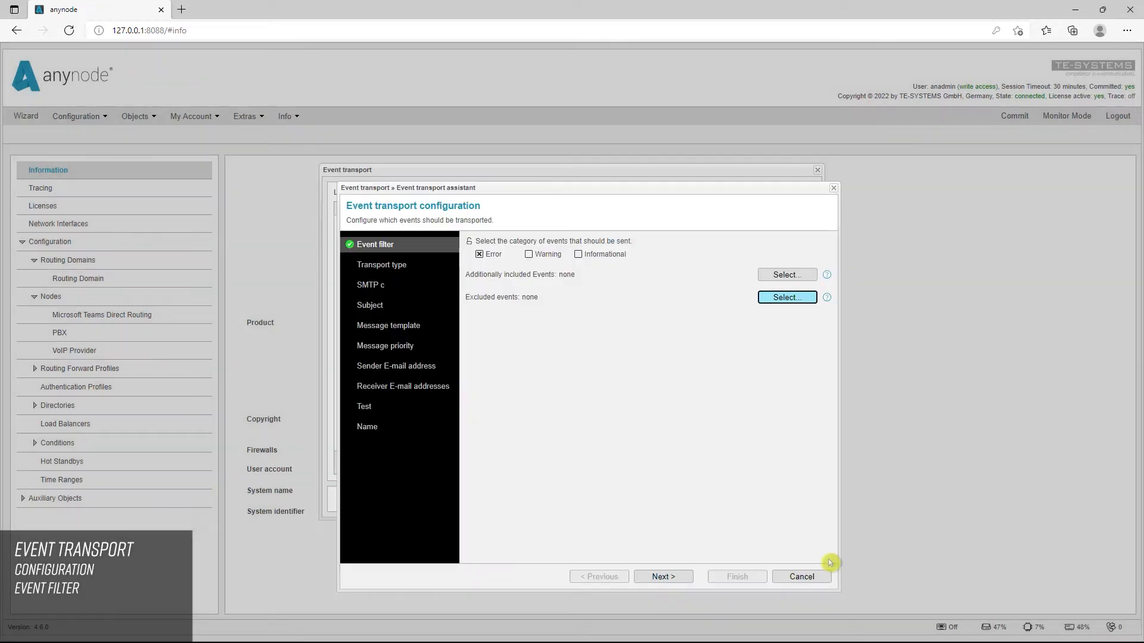
Step: Choose HTTP as the transport type with the BODY profile
{"action": "left_click", "coordinate": [674, 579]}
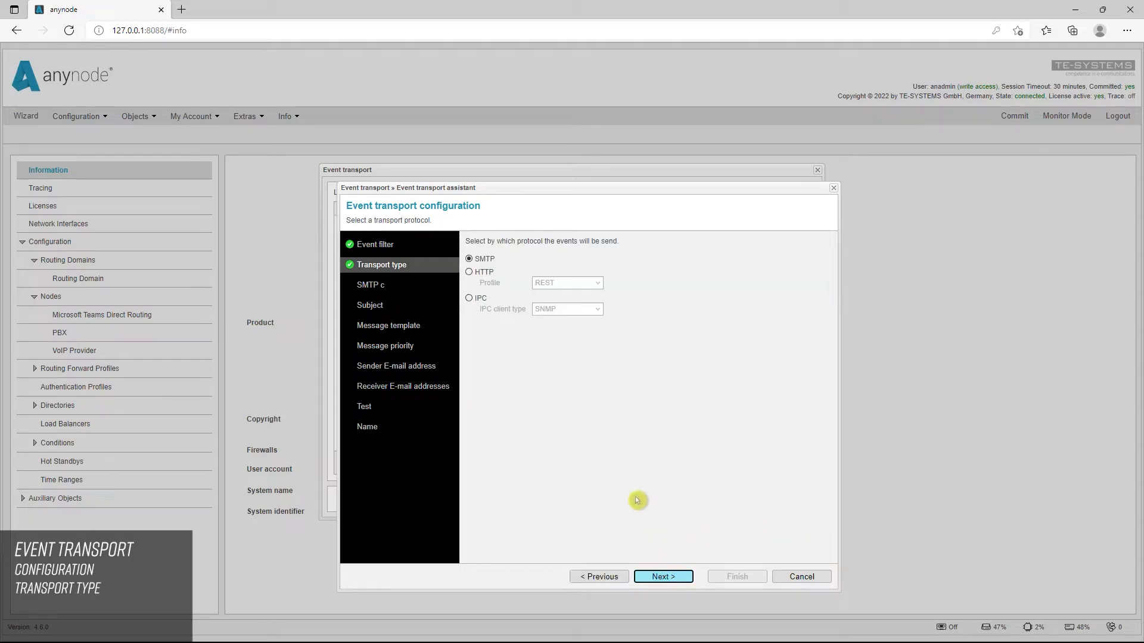
{"action": "left_click", "coordinate": [469, 273]}
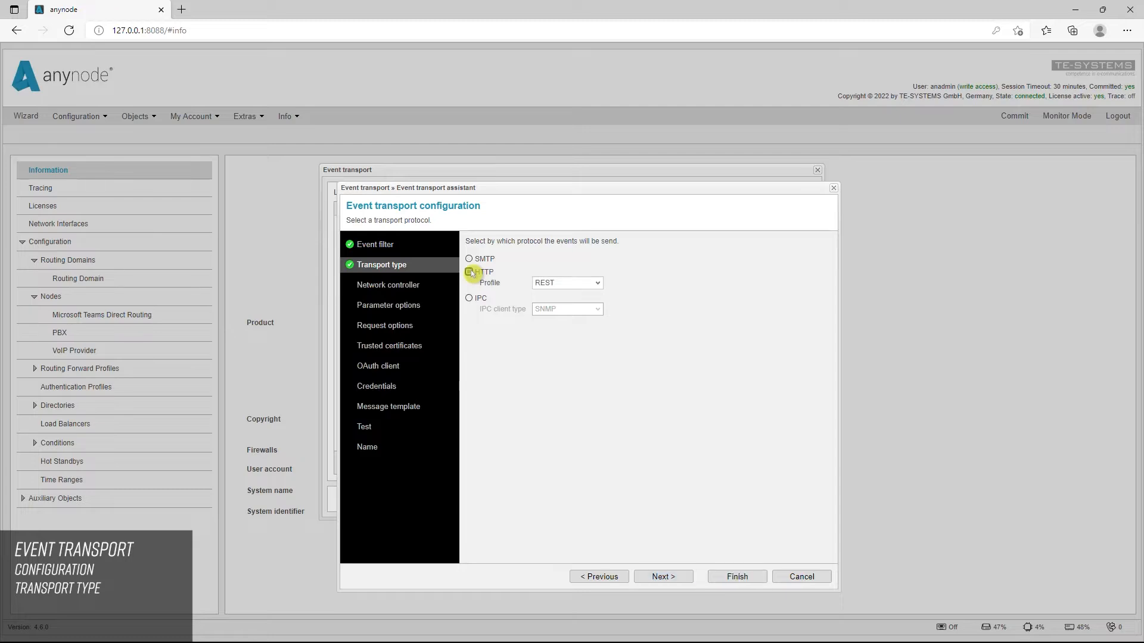
{"action": "left_click", "coordinate": [599, 286]}
{"action": "left_click", "coordinate": [569, 296]}
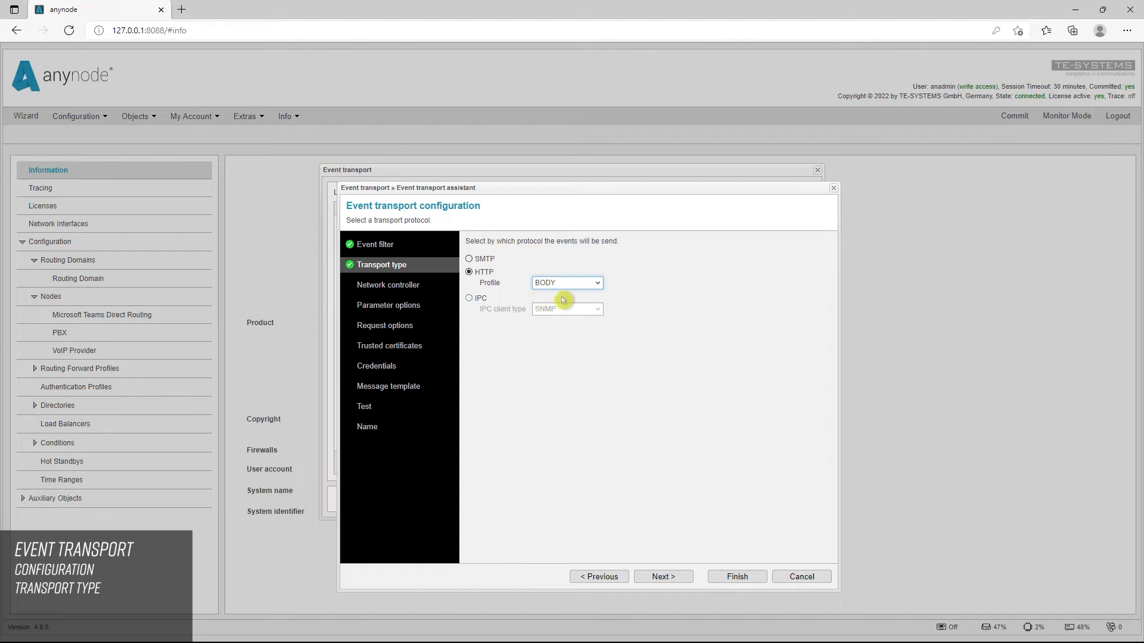
{"action": "left_click", "coordinate": [663, 576]}
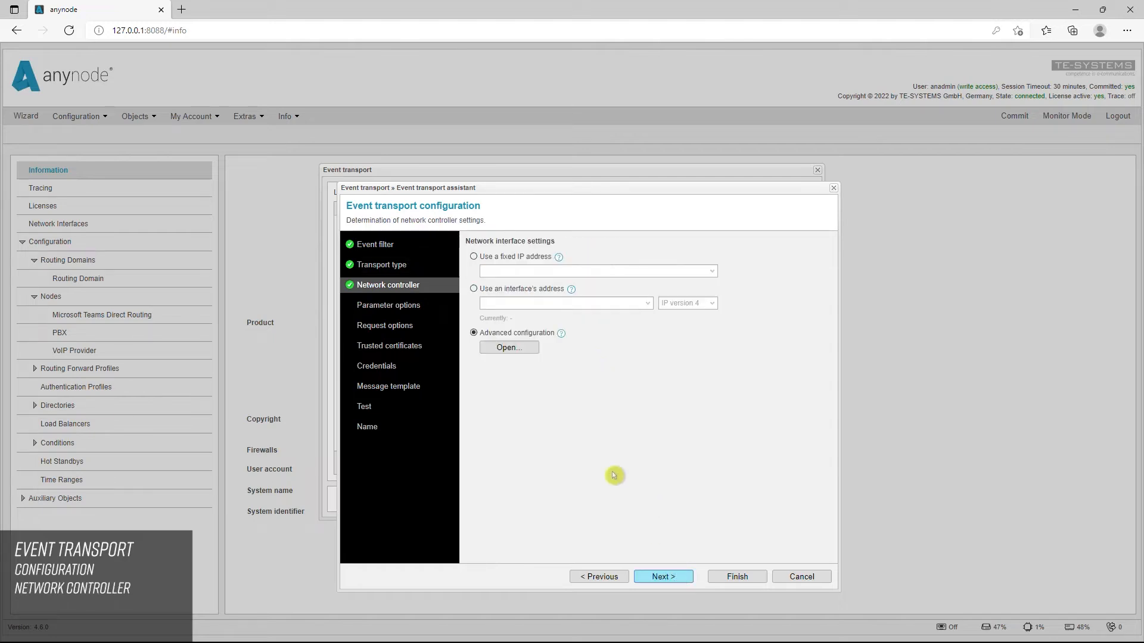
Step: Set the network controller to use the Realtek PCIe GBE Family Controller interface address with IP version 4
{"action": "left_click", "coordinate": [474, 289]}
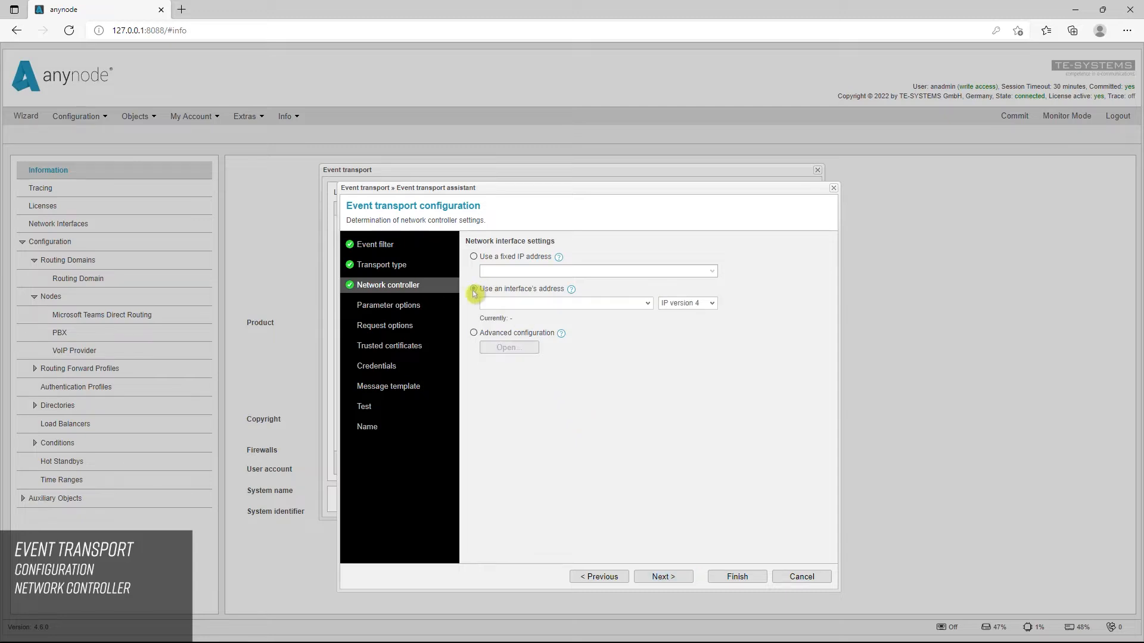
{"action": "left_click", "coordinate": [648, 303]}
{"action": "left_click", "coordinate": [604, 316]}
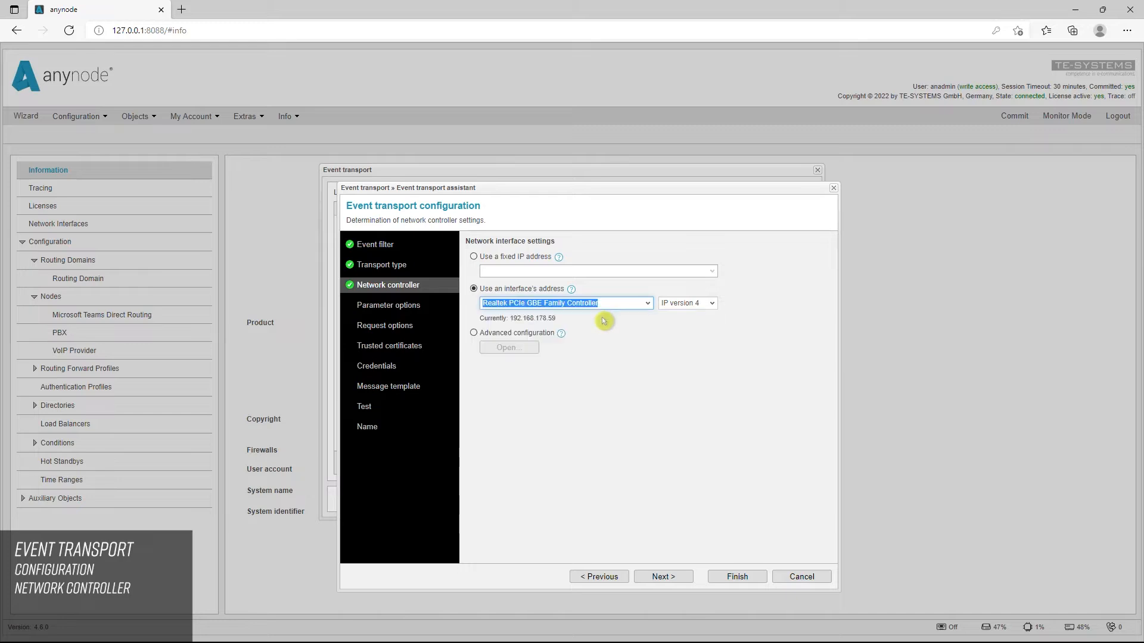
{"action": "left_click", "coordinate": [604, 322]}
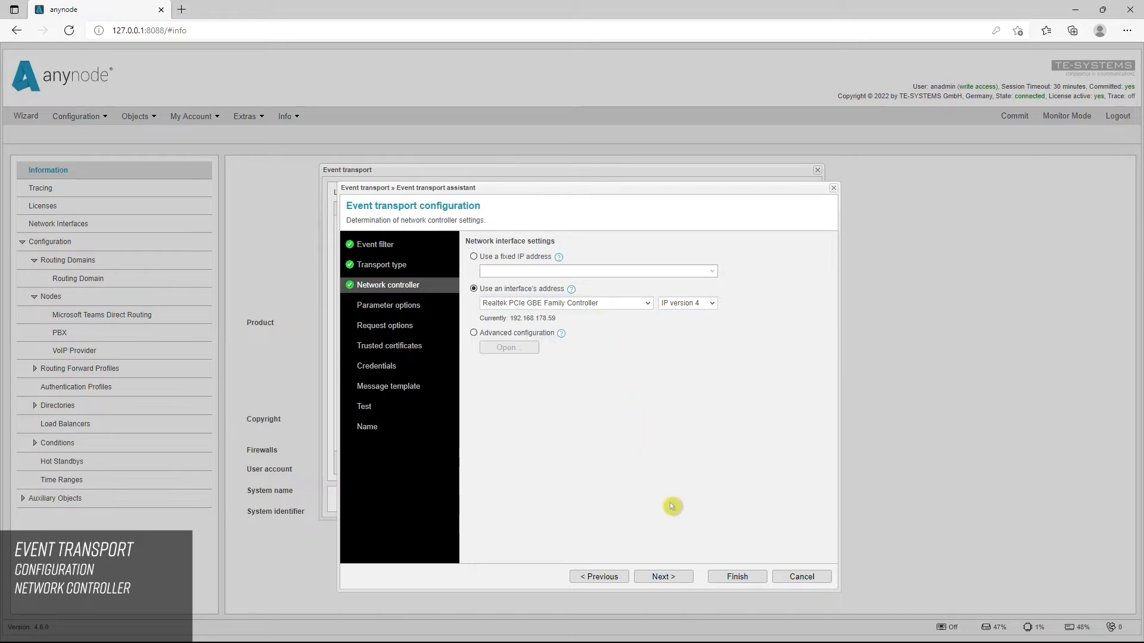
{"action": "left_click", "coordinate": [682, 579]}
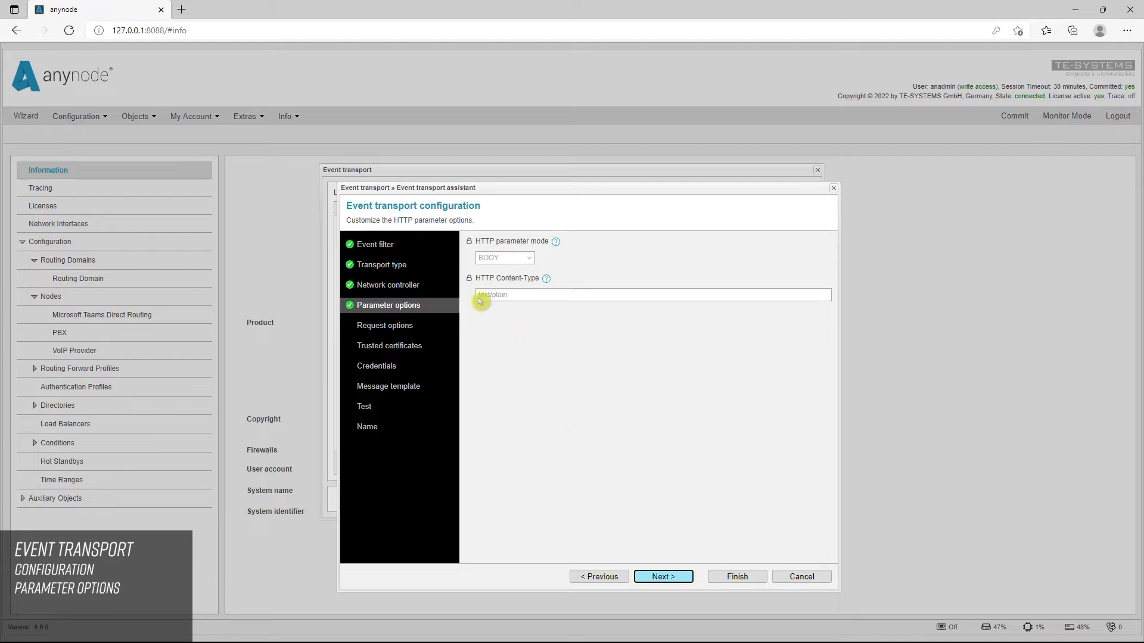
Step: Unlock the HTTP Content-Type and set it to application/json
{"action": "left_click", "coordinate": [469, 279]}
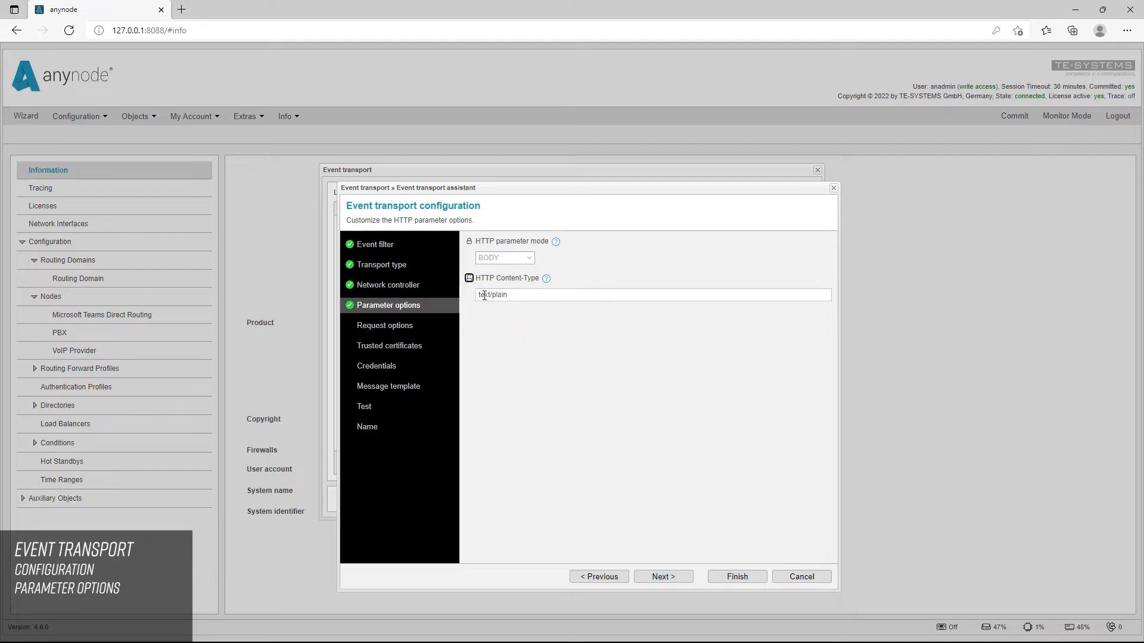
{"action": "left_click_drag", "start_coordinate": [512, 296], "coordinate": [482, 294]}
{"action": "type", "text": "application/json"}
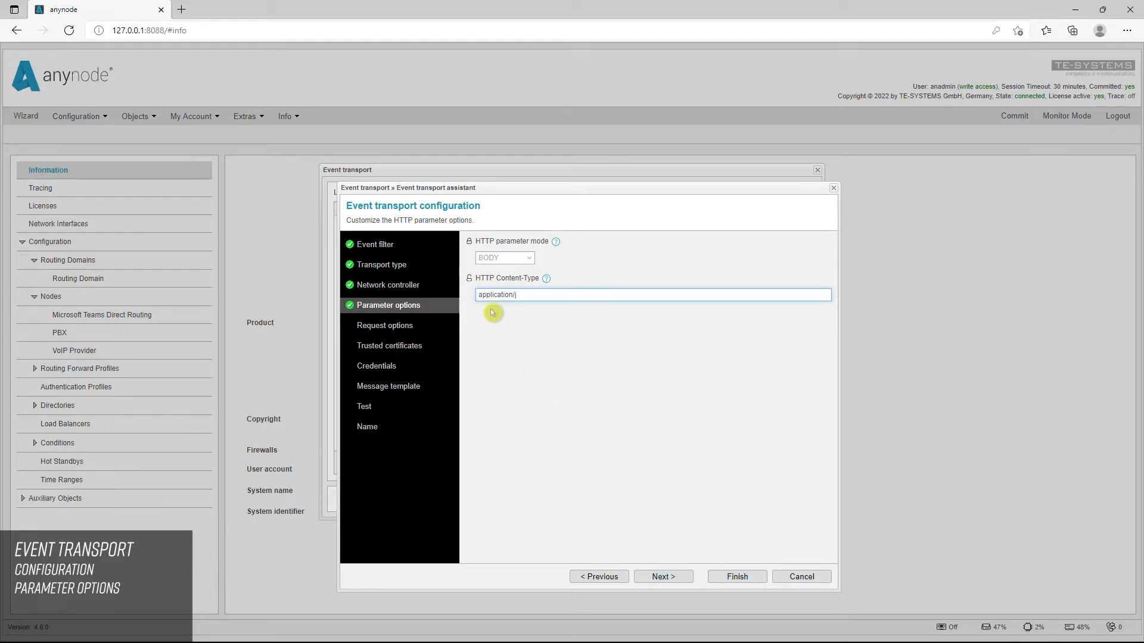
{"action": "left_click", "coordinate": [539, 314]}
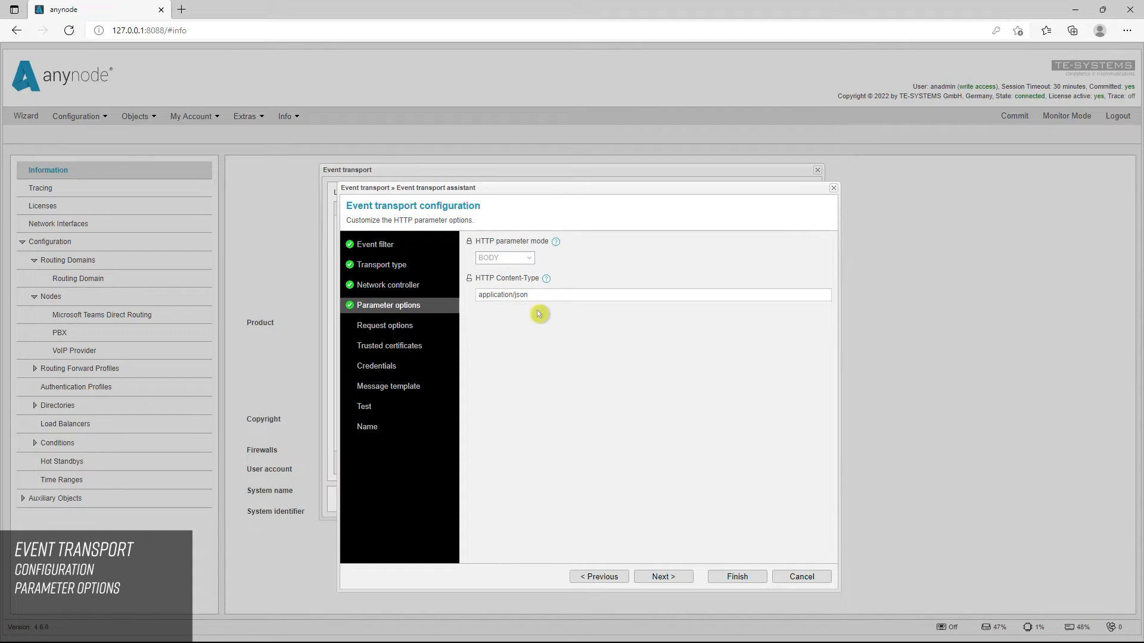
{"action": "left_click", "coordinate": [678, 577]}
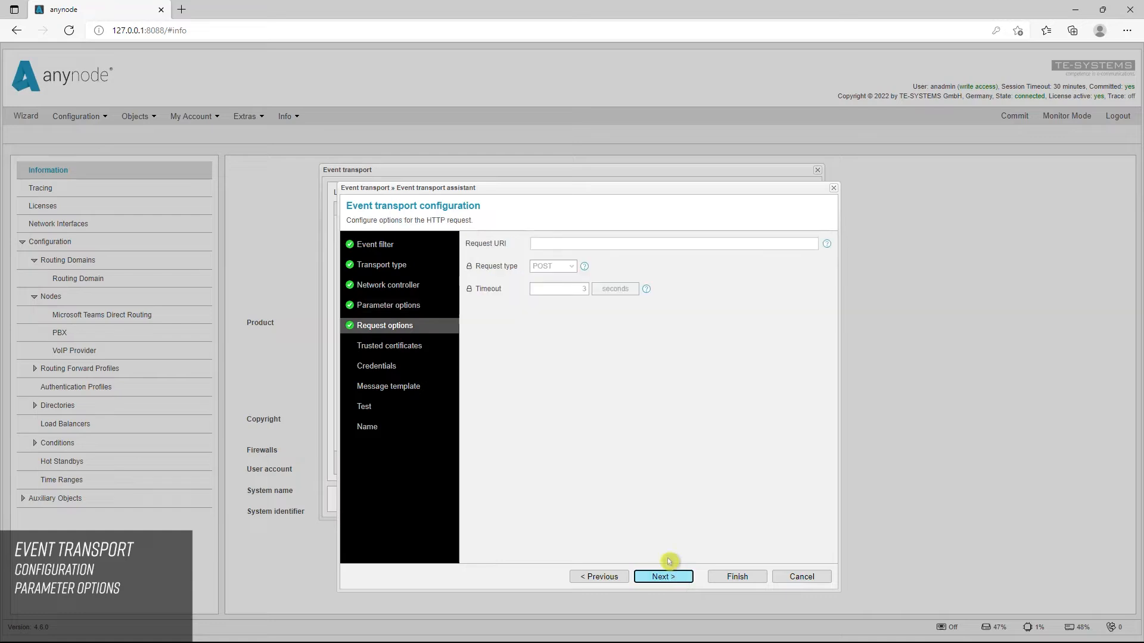
Step: Paste the Teams webhook URL as the Request URI
{"action": "left_click", "coordinate": [541, 244]}
{"action": "key", "text": "ctrl+v"}
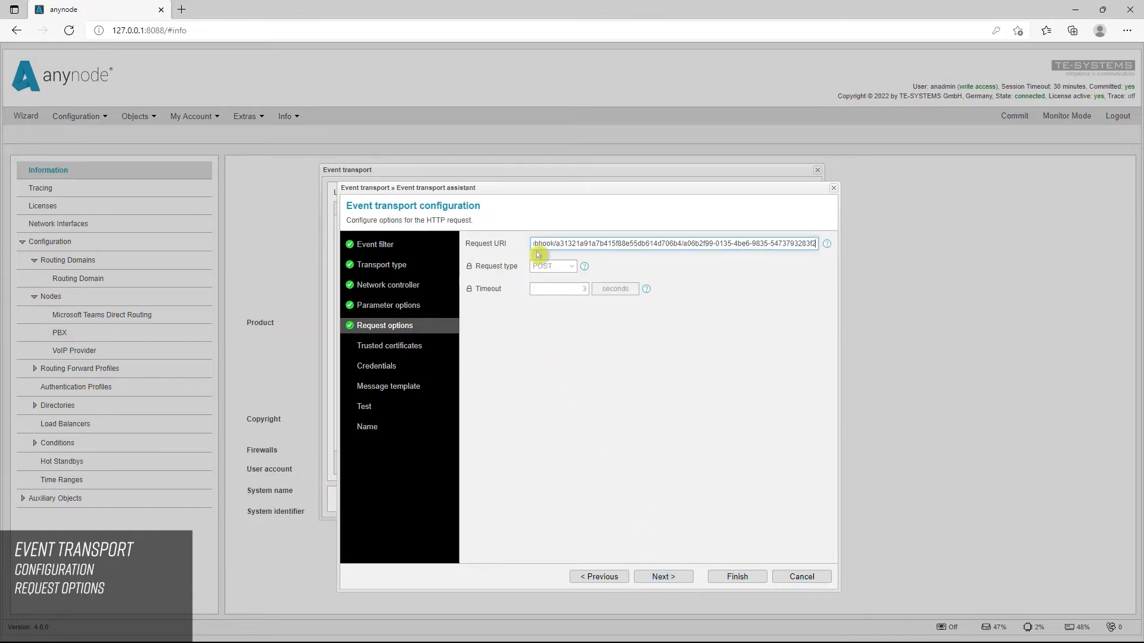
{"action": "left_click", "coordinate": [731, 257]}
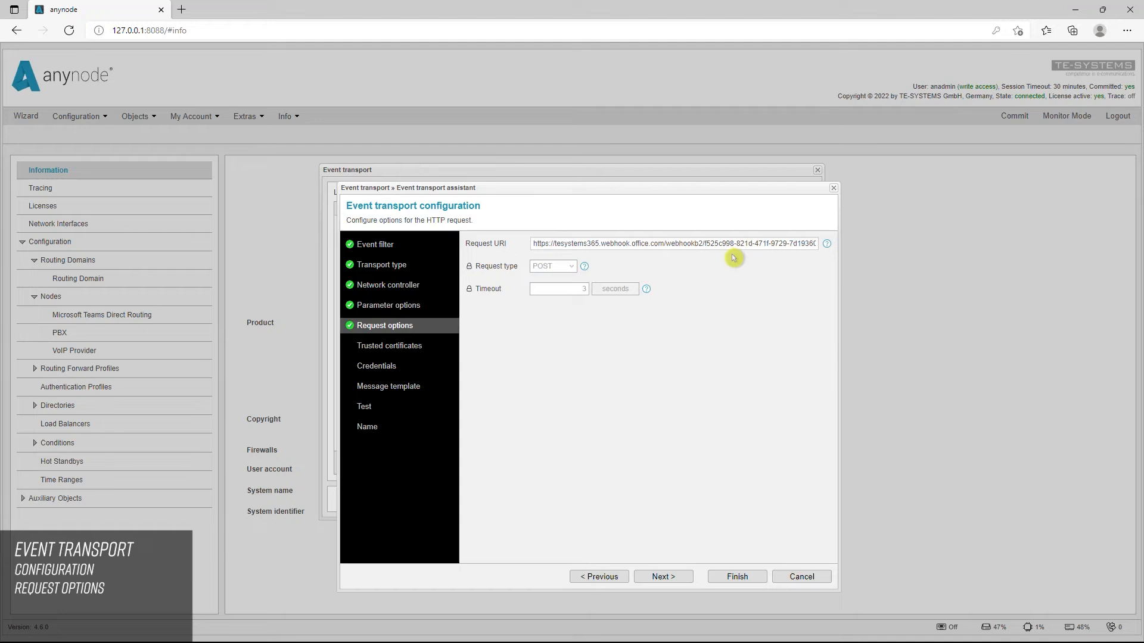
{"action": "left_click", "coordinate": [683, 586]}
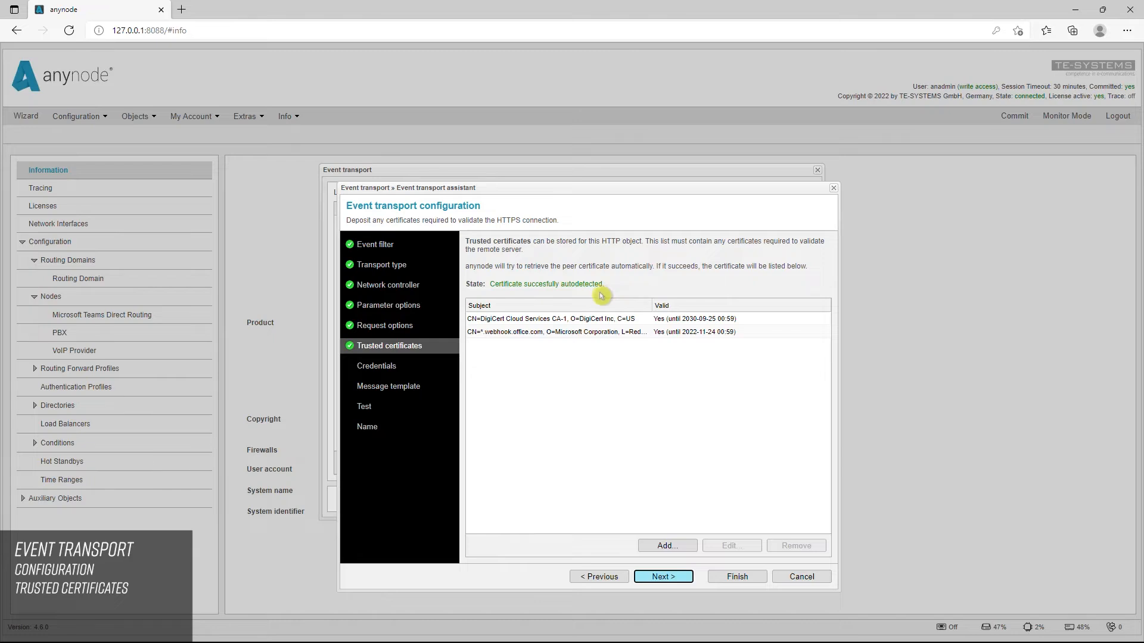
{"action": "left_click", "coordinate": [678, 579]}
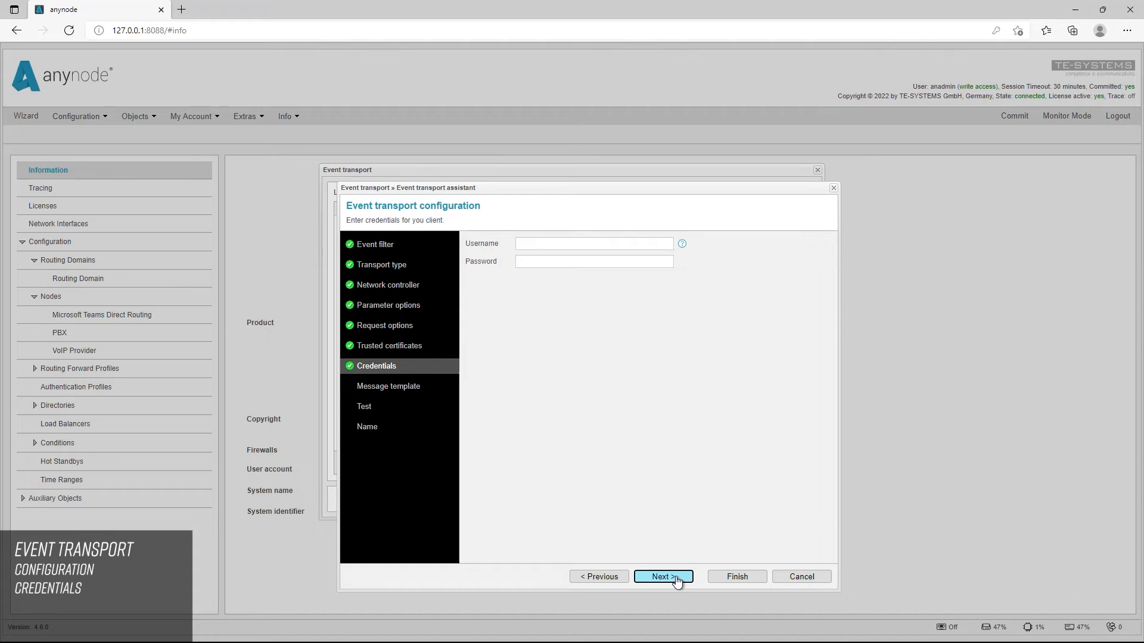
{"action": "left_click", "coordinate": [678, 578]}
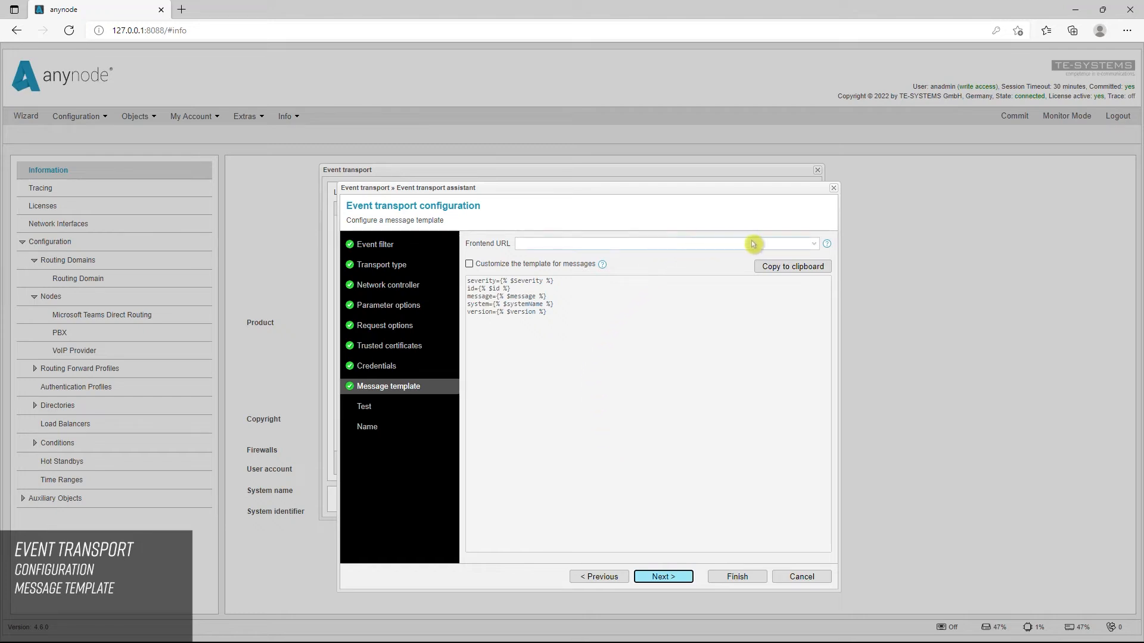
{"action": "left_click", "coordinate": [814, 245]}
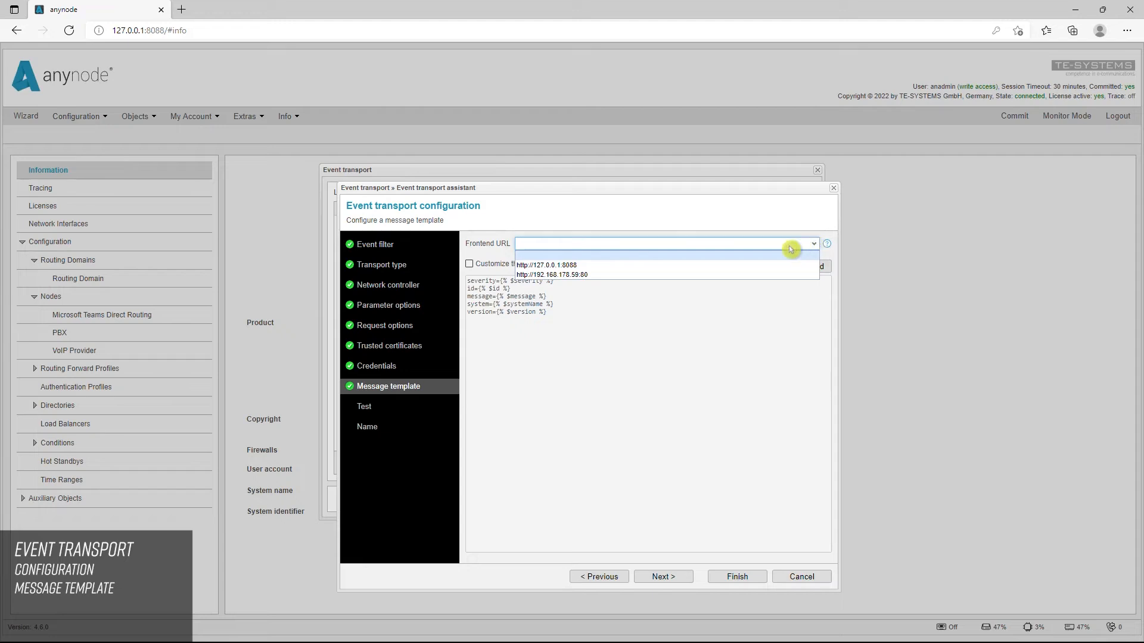
{"action": "left_click", "coordinate": [595, 276]}
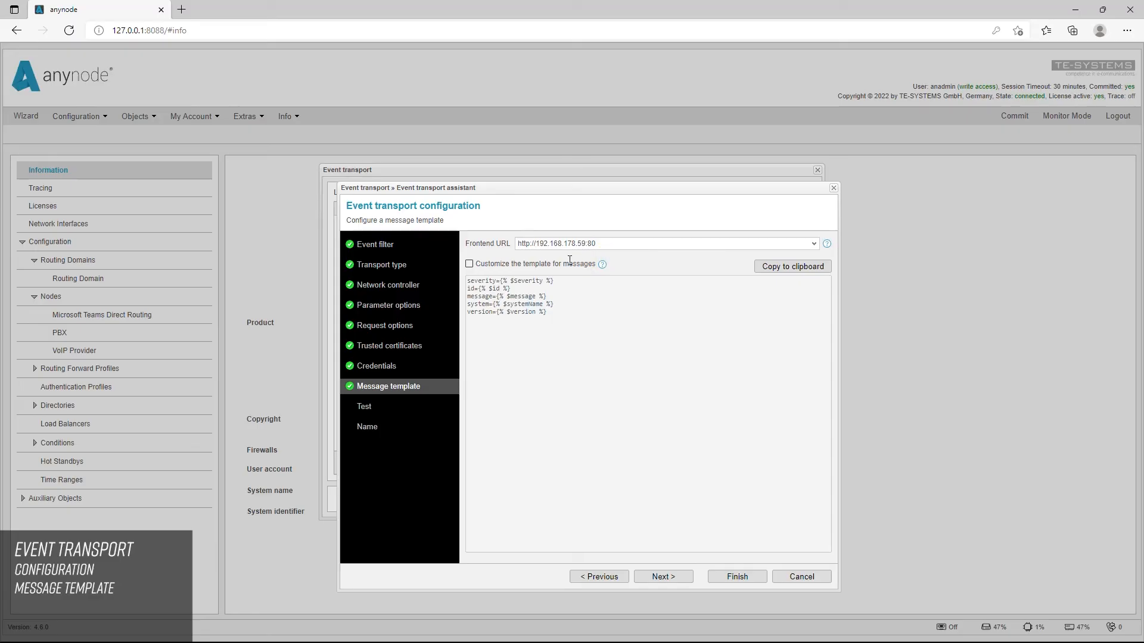
Step: Enable template customization and replace the default message template with the pasted Teams adaptive card JSON
{"action": "left_click", "coordinate": [469, 264]}
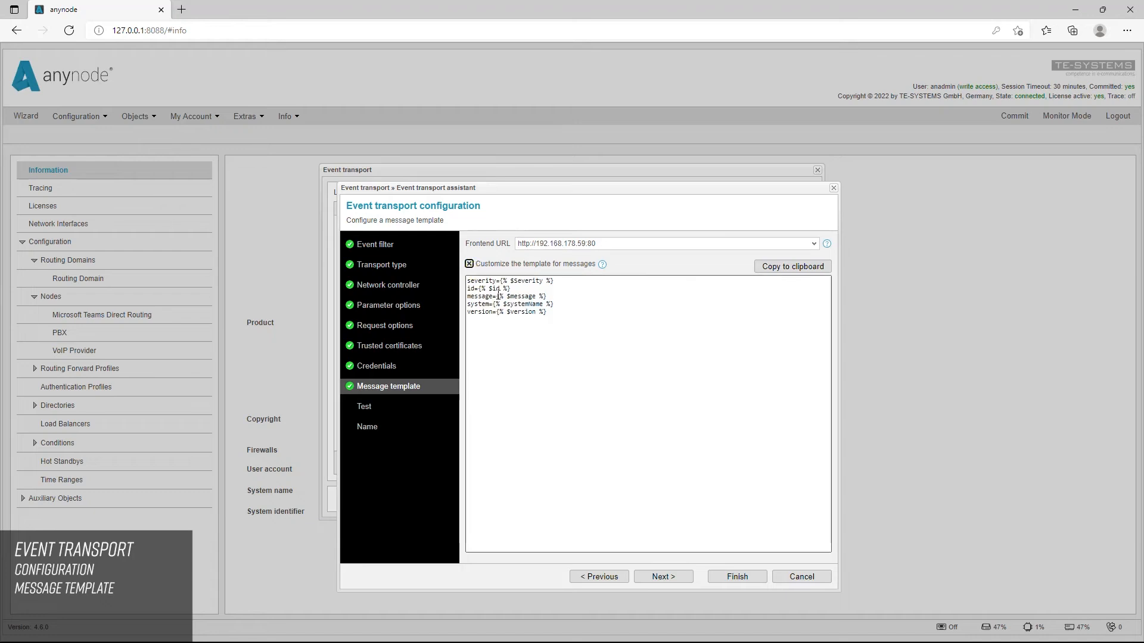
{"action": "left_click_drag", "start_coordinate": [547, 314], "coordinate": [465, 284]}
{"action": "key", "text": "Delete"}
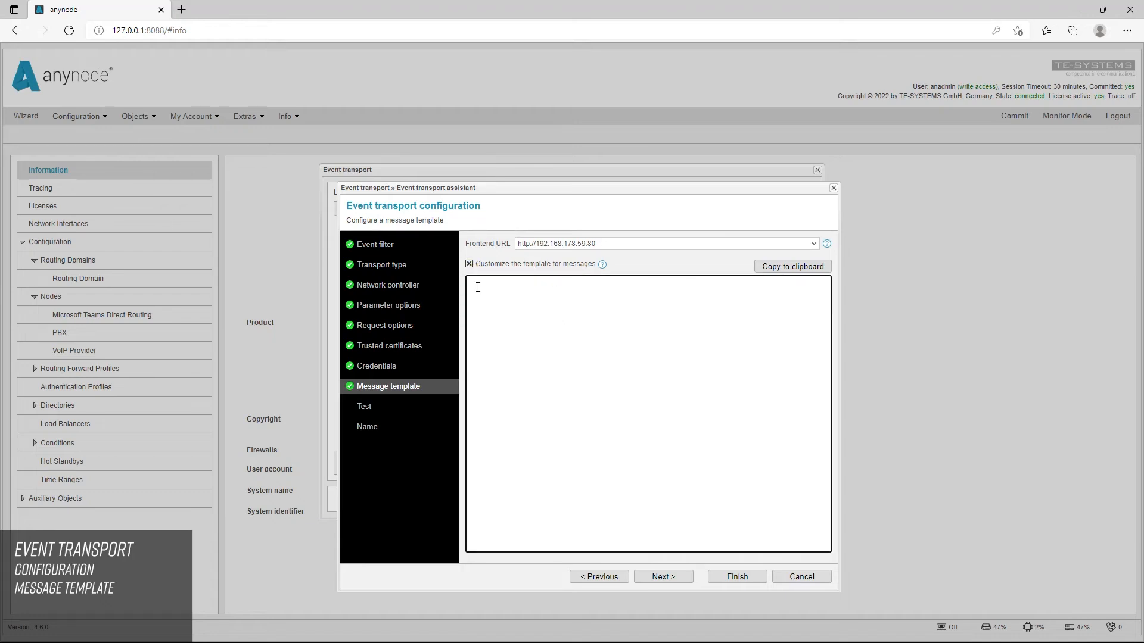
{"action": "key", "text": "ctrl+v"}
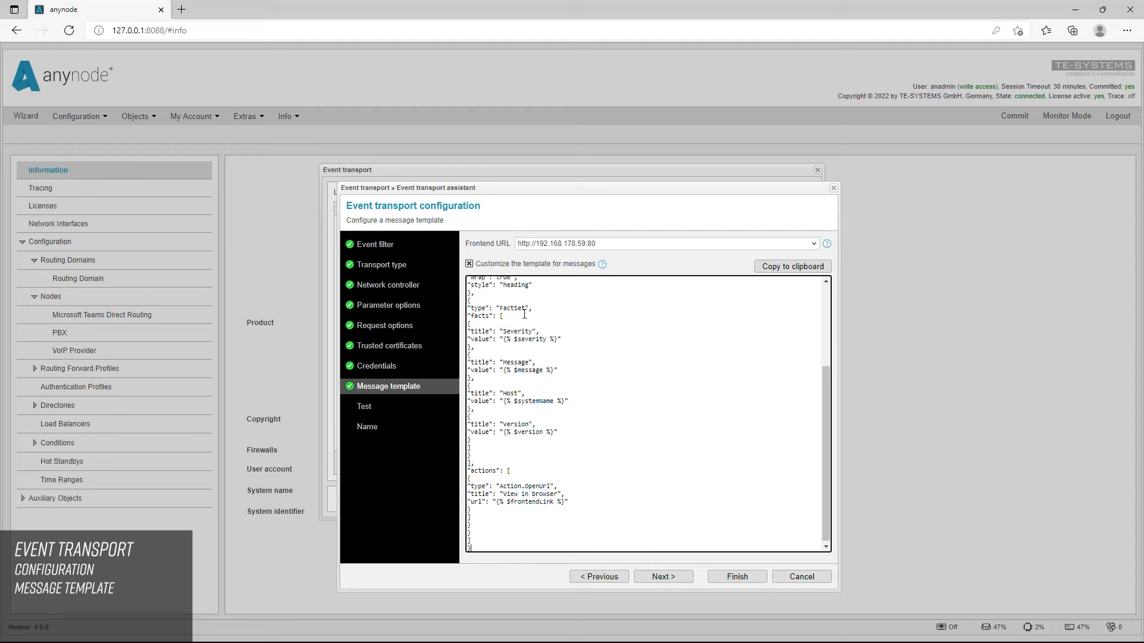
{"action": "left_click_drag", "start_coordinate": [832, 420], "coordinate": [821, 308]}
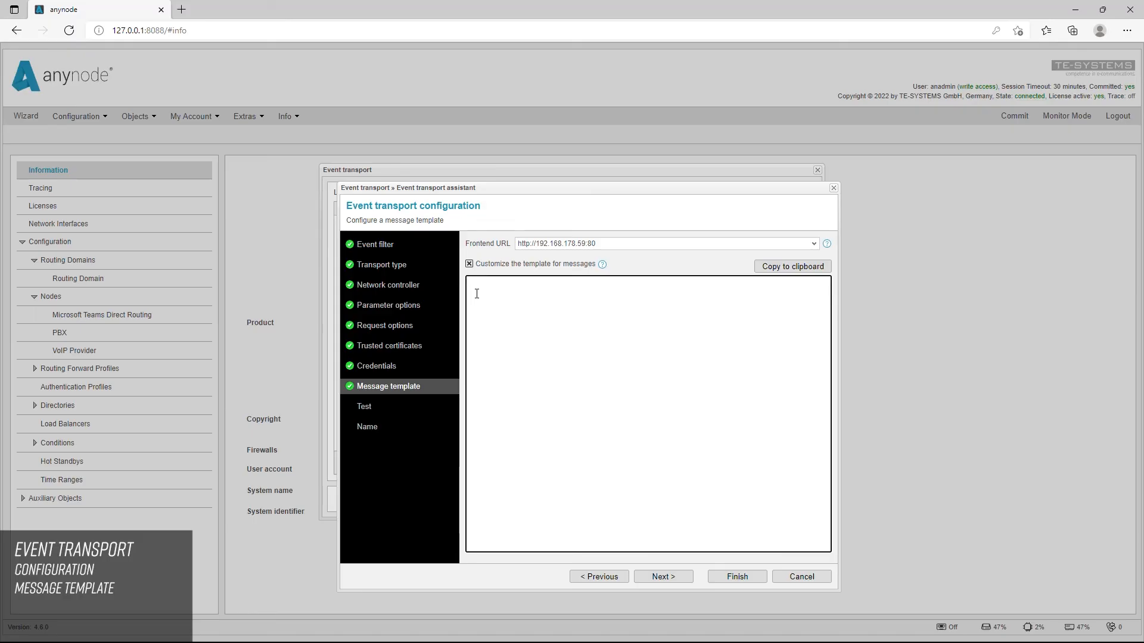
{"action": "key", "text": "ctrl+v"}
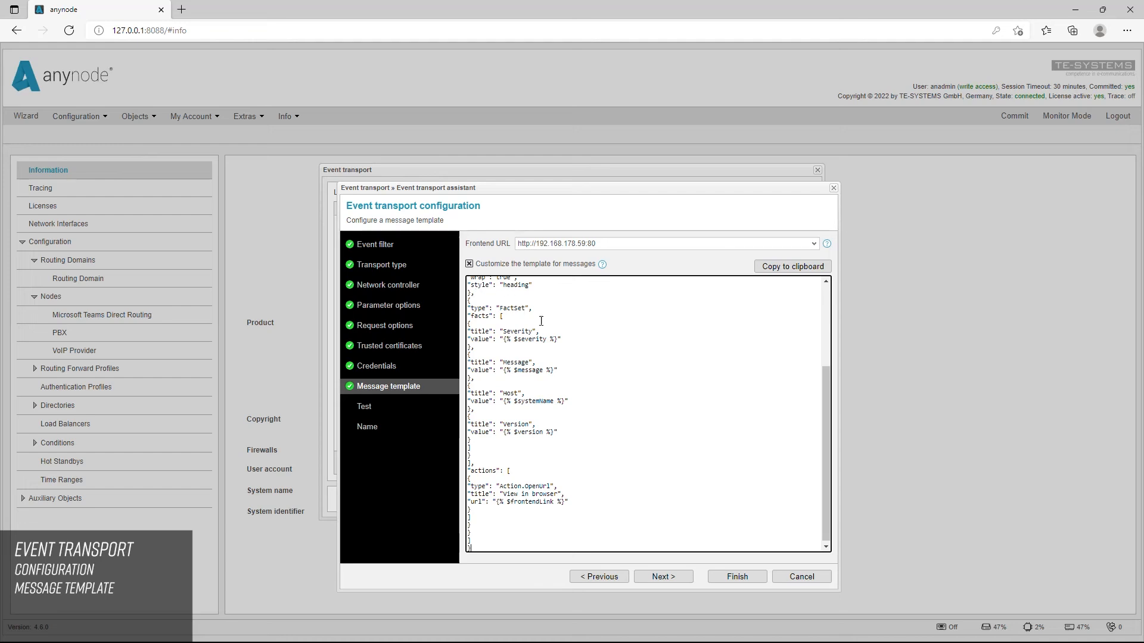
{"action": "left_click_drag", "start_coordinate": [827, 421], "coordinate": [821, 336]}
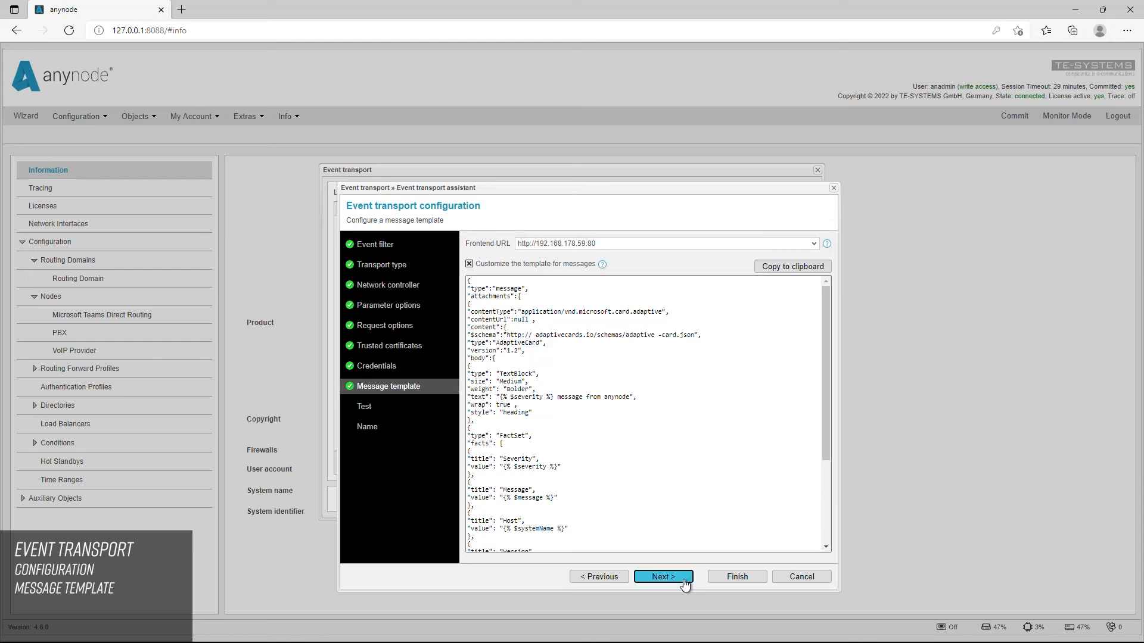
Step: Send a test event with the message category set to Error
{"action": "left_click", "coordinate": [663, 576]}
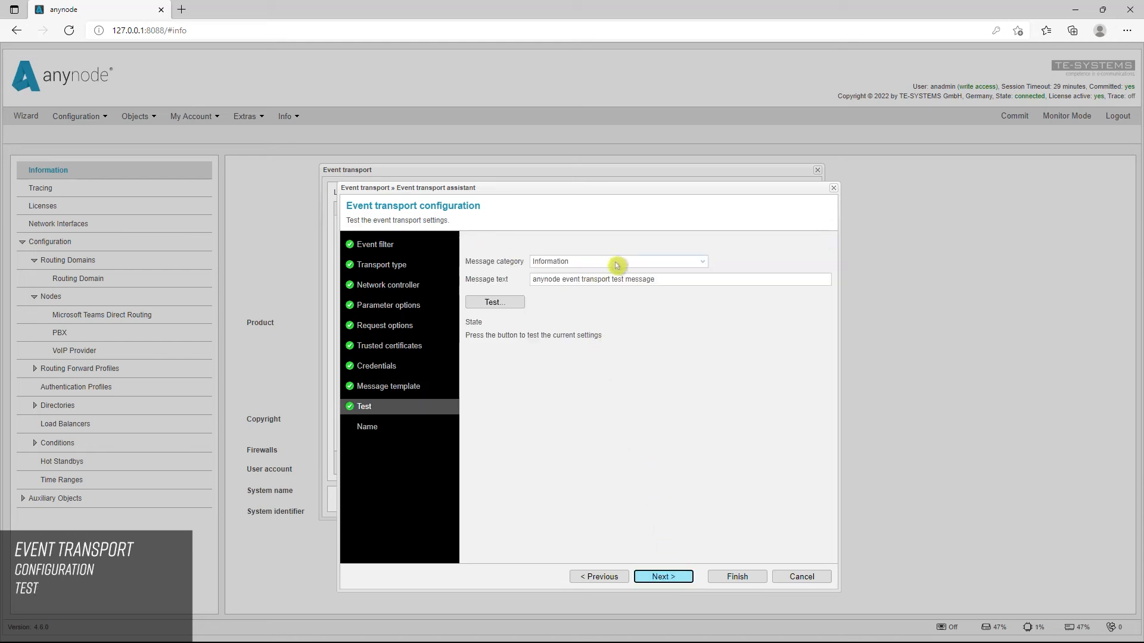
{"action": "left_click", "coordinate": [700, 266]}
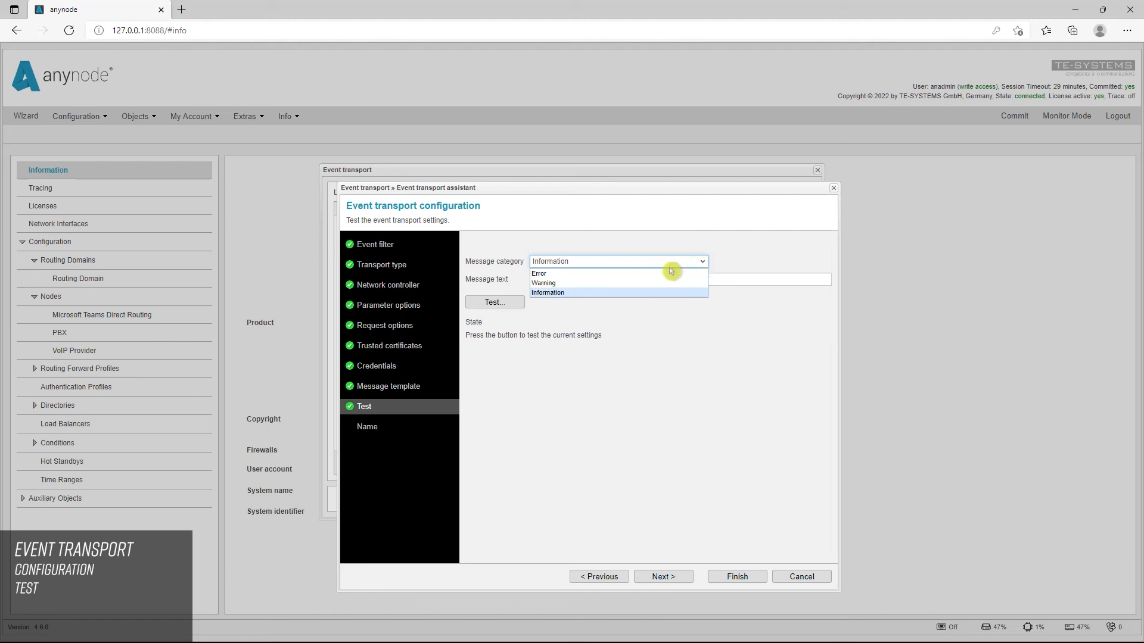
{"action": "left_click", "coordinate": [641, 274]}
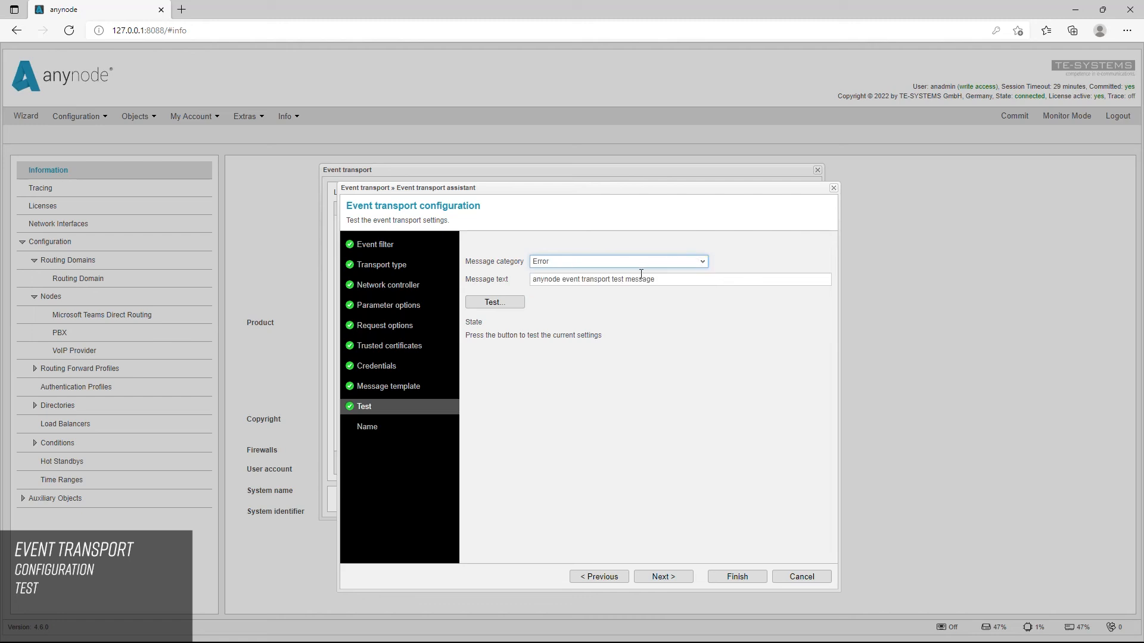
{"action": "left_click", "coordinate": [518, 311]}
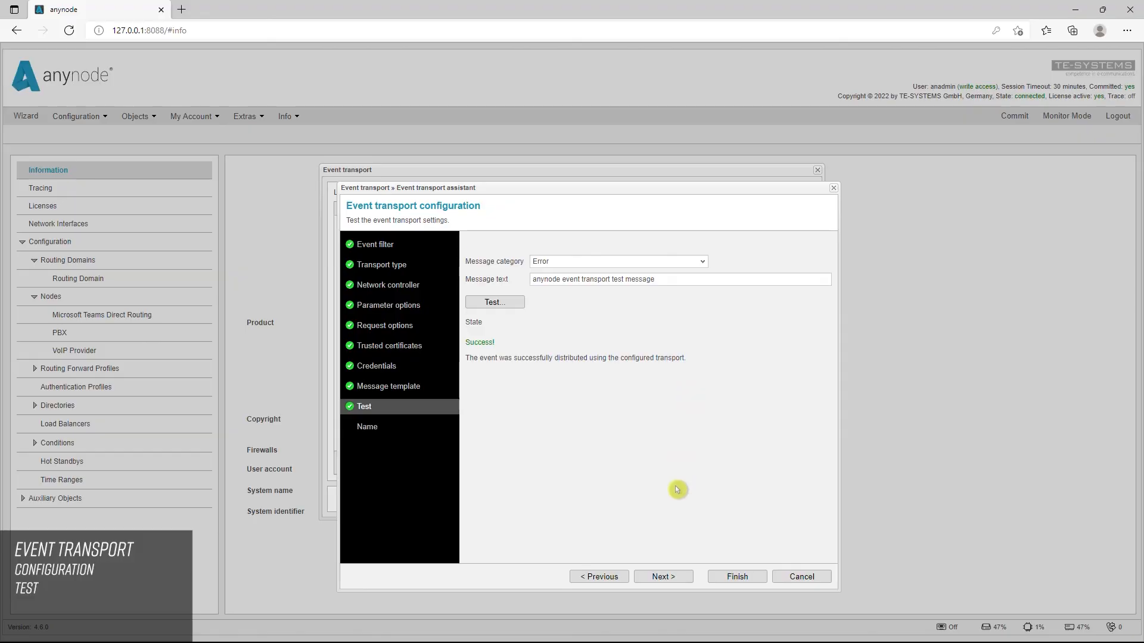
Step: Name the event transport Teams Incoming Webhook, finish the assistant, and confirm the event transport list
{"action": "left_click", "coordinate": [680, 577]}
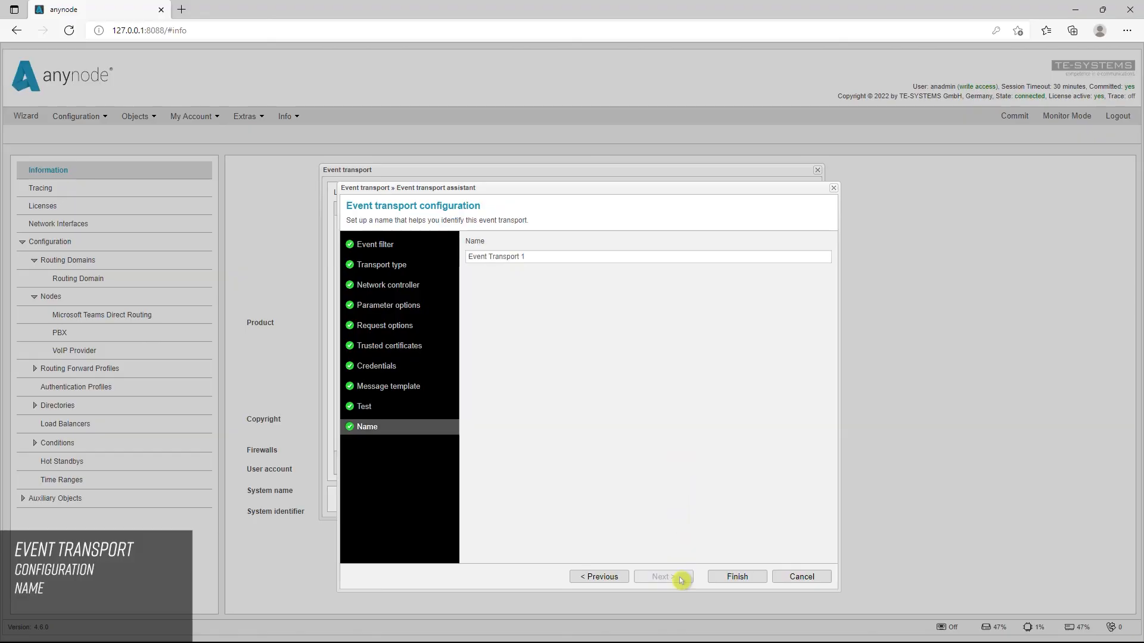
{"action": "triple_click", "coordinate": [536, 257]}
{"action": "type", "text": "Teams Incoming WEbhook"}
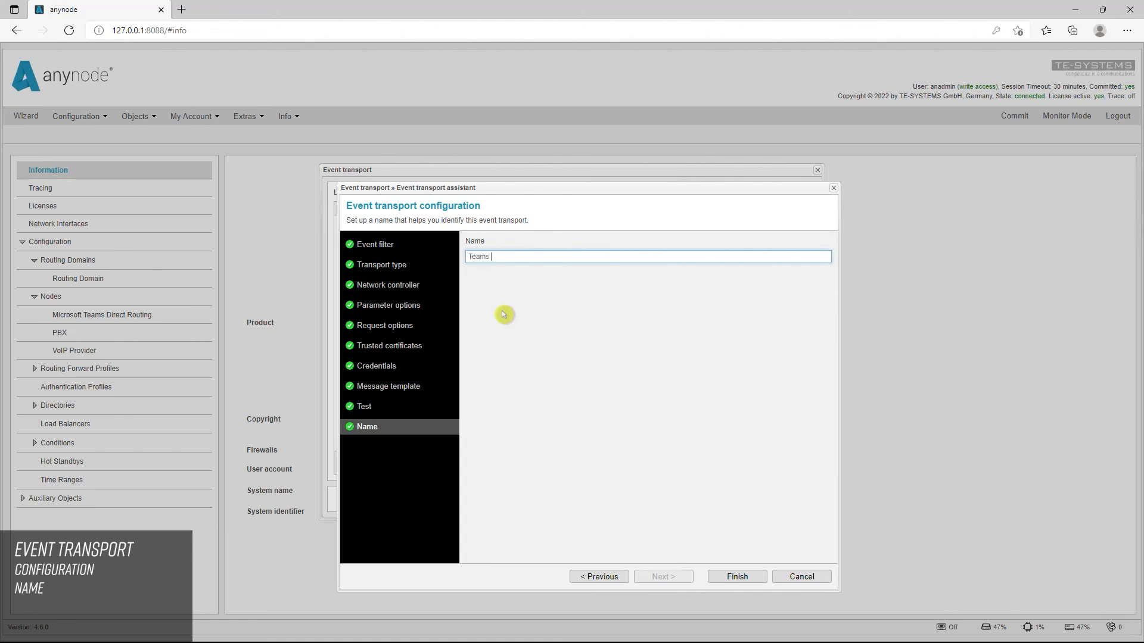
{"action": "key", "text": "BackSpace"}
{"action": "key", "text": "BackSpace"}
{"action": "key", "text": "BackSpace"}
{"action": "key", "text": "BackSpace"}
{"action": "key", "text": "BackSpace"}
{"action": "key", "text": "BackSpace"}
{"action": "type", "text": "ebhook"}
{"action": "left_click", "coordinate": [504, 315]}
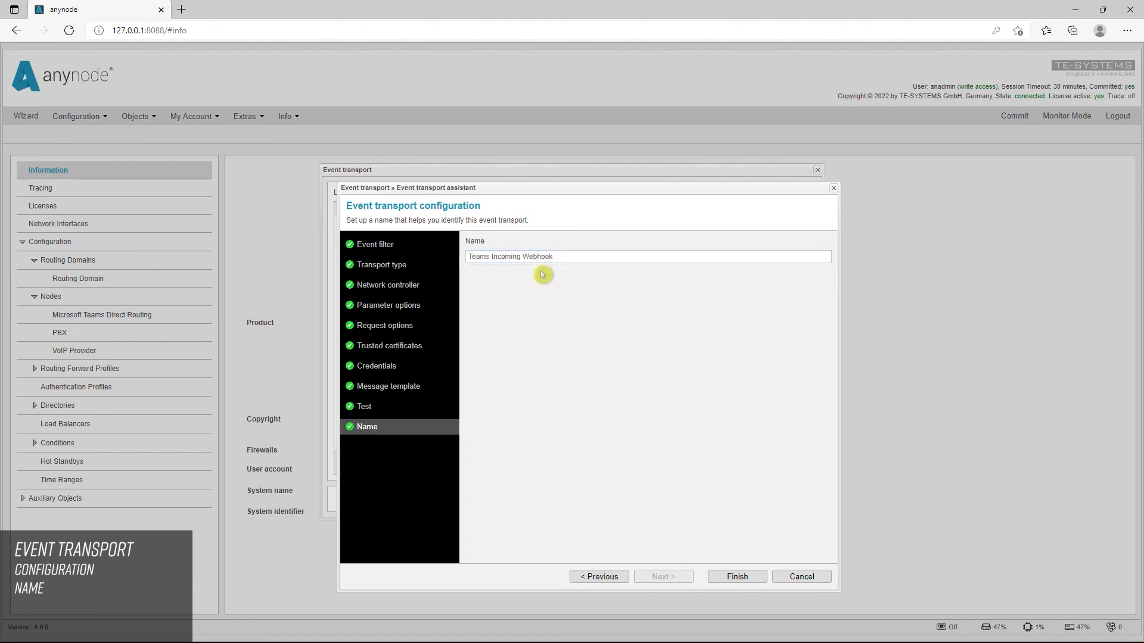
{"action": "left_click", "coordinate": [752, 581]}
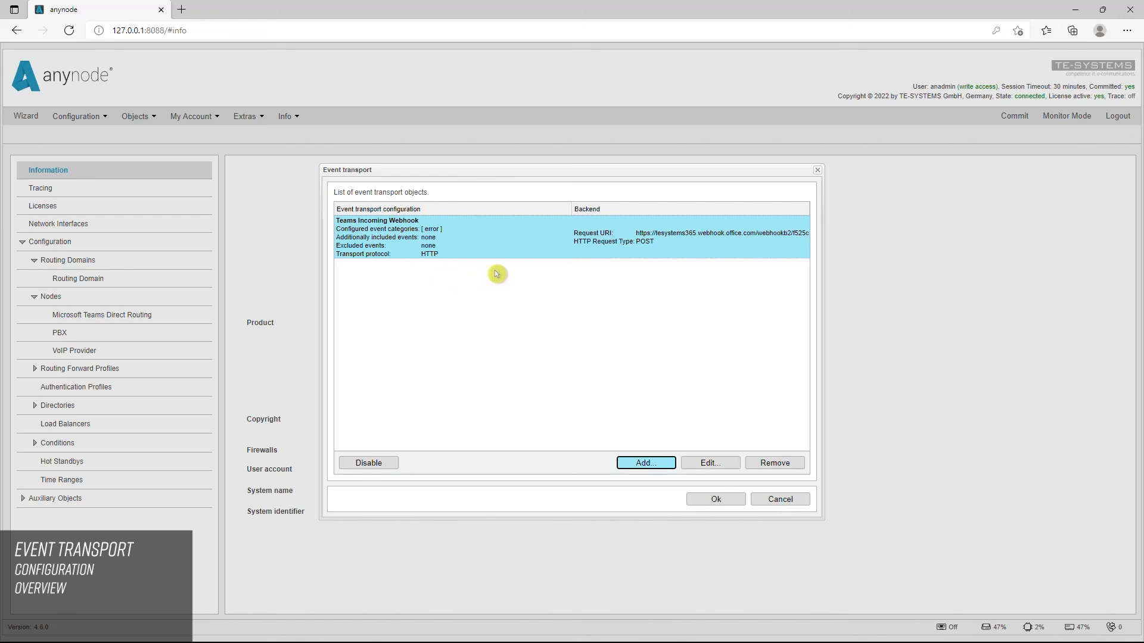
{"action": "left_click", "coordinate": [703, 500]}
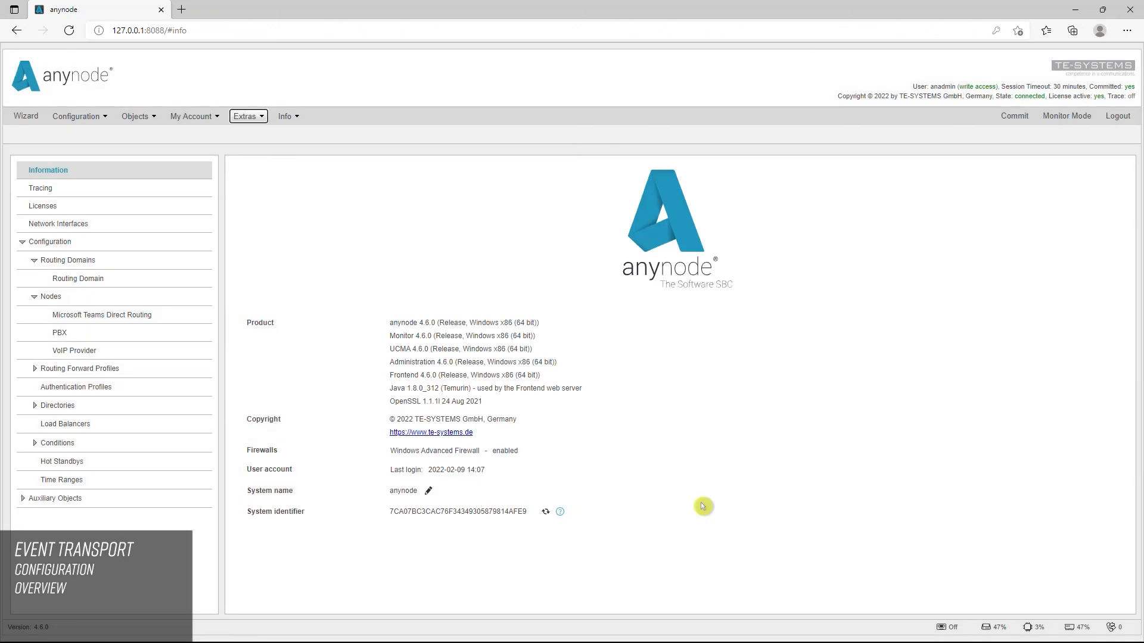